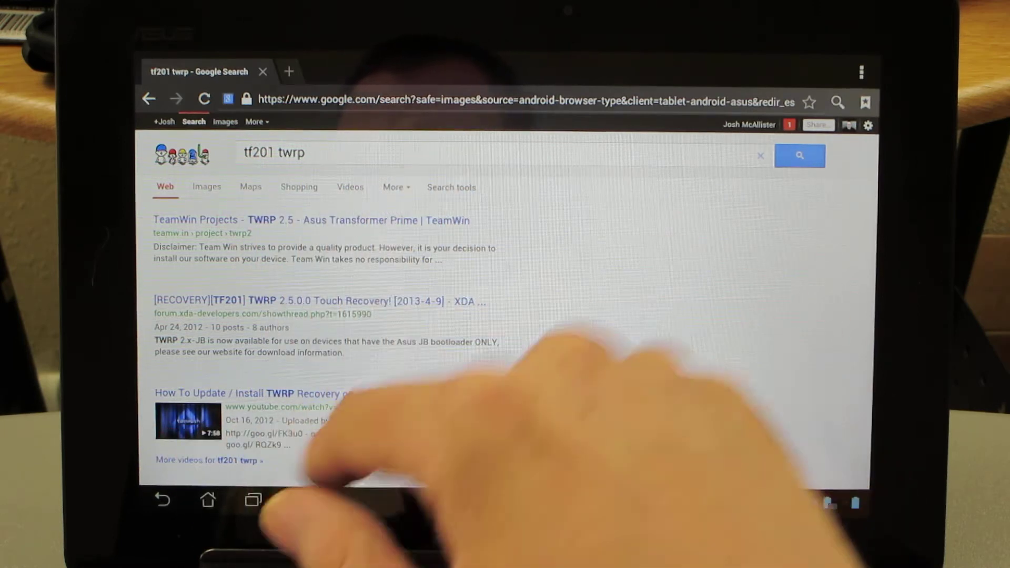
Step: Open the 'TeamWin Projects - TWRP 2.5 - Asus Transformer Prime' Google result for 'tf201 twrp'
click(316, 220)
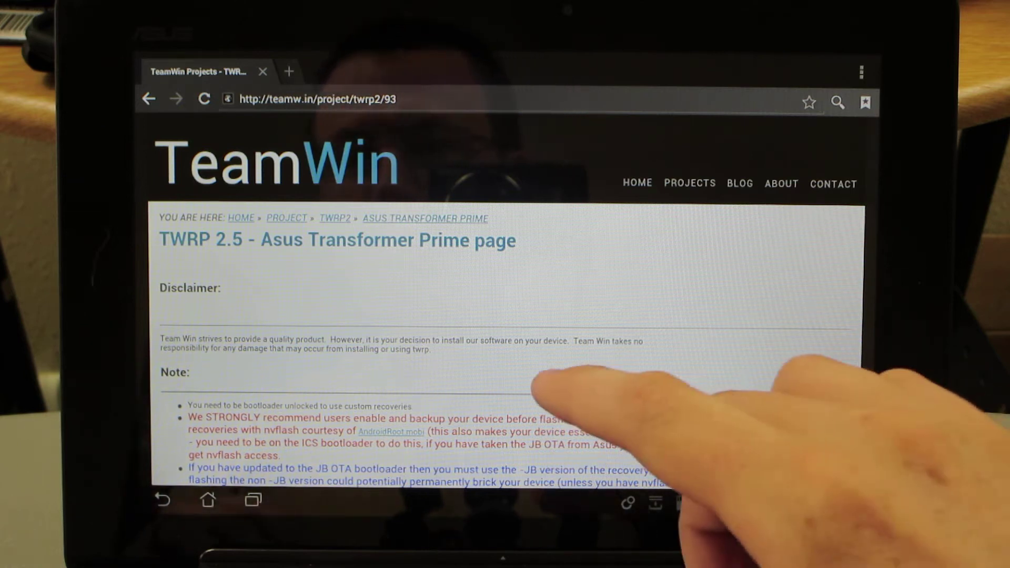
scroll(505, 355, down, 7)
scroll(506, 355, down, 5)
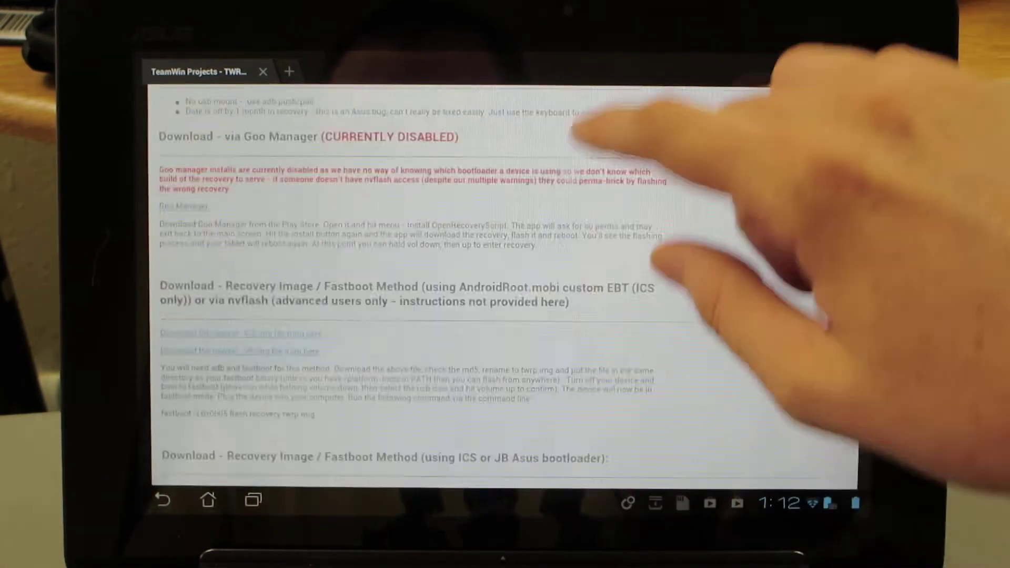
scroll(506, 355, down, 5)
scroll(505, 316, up, 5)
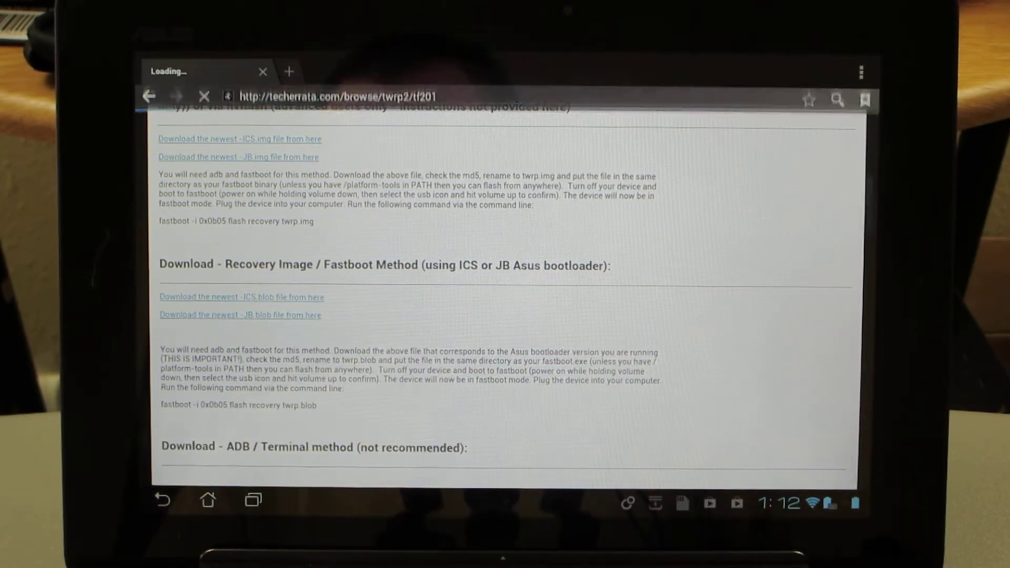
Step: Bookmark the TeamWin TWRP 2.5 Transformer Prime instructions page
click(241, 298)
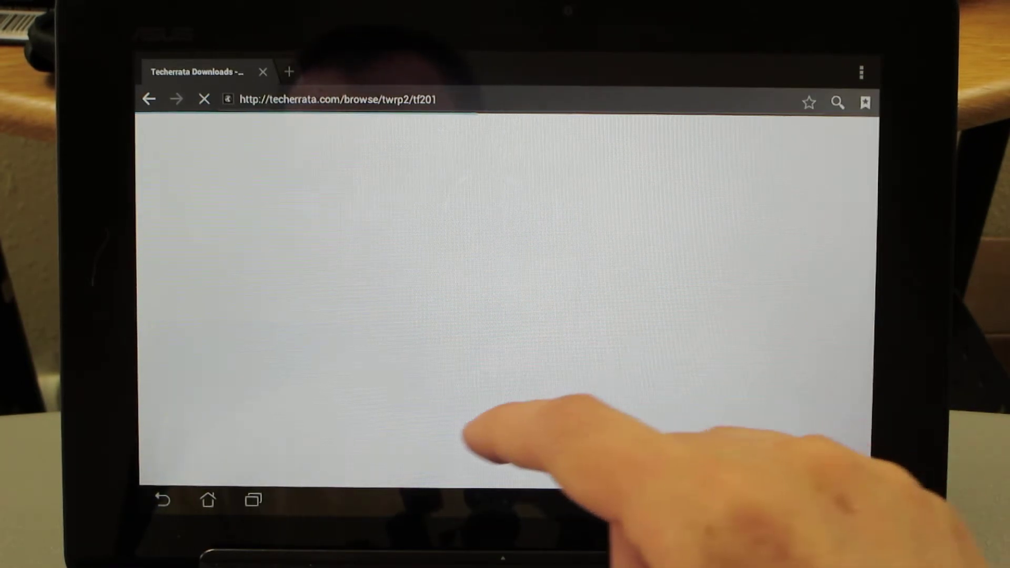
click(150, 99)
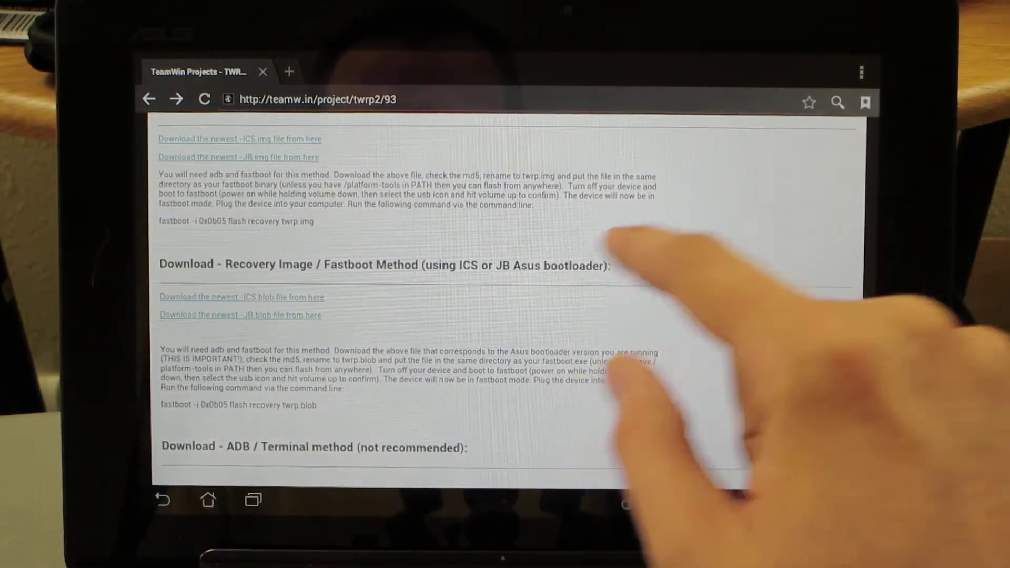
click(808, 101)
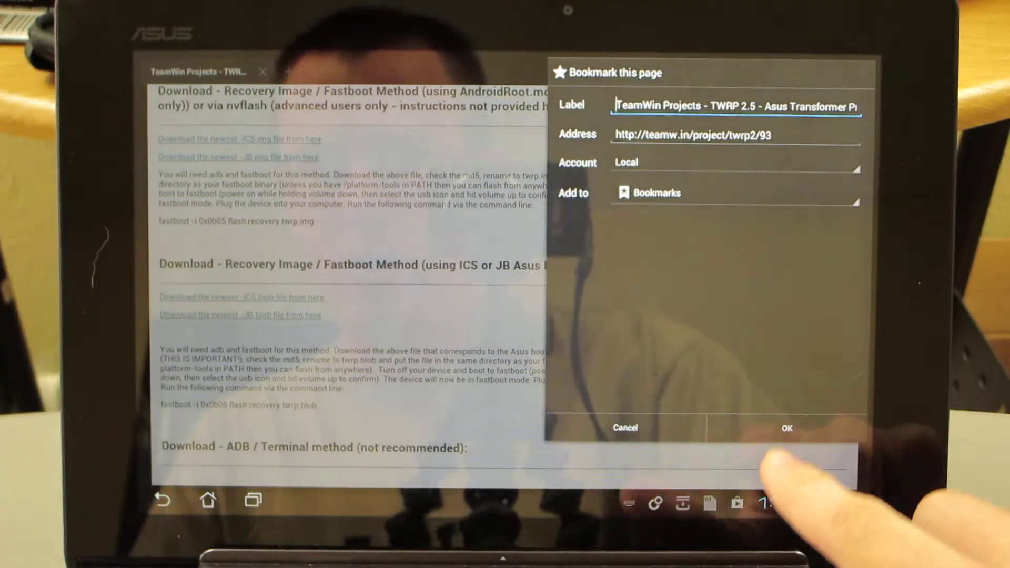
click(787, 427)
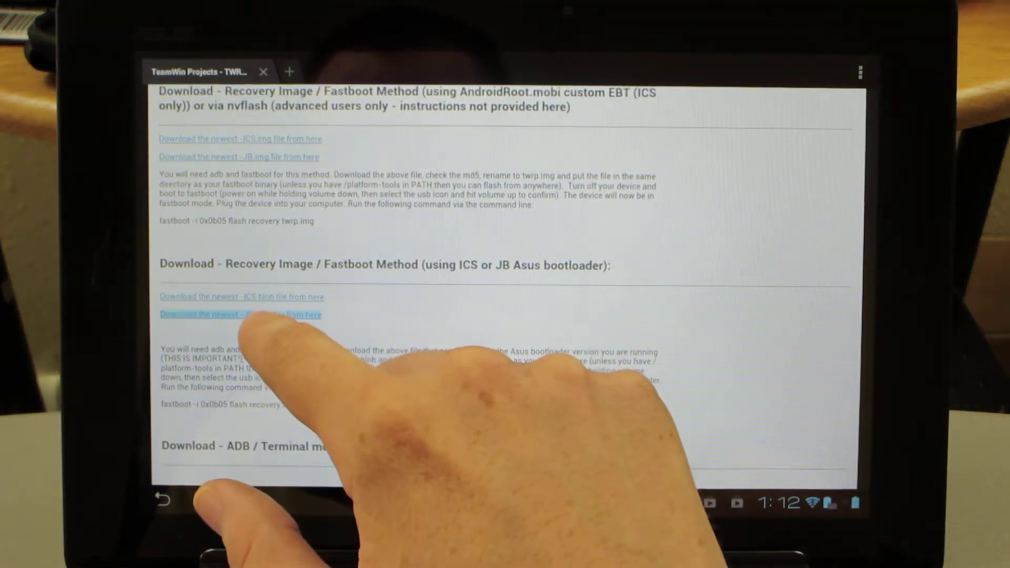
Step: Open the 'Download the newest JB blob file' listing in a new tab and switch to it
right_click(241, 315)
click(394, 271)
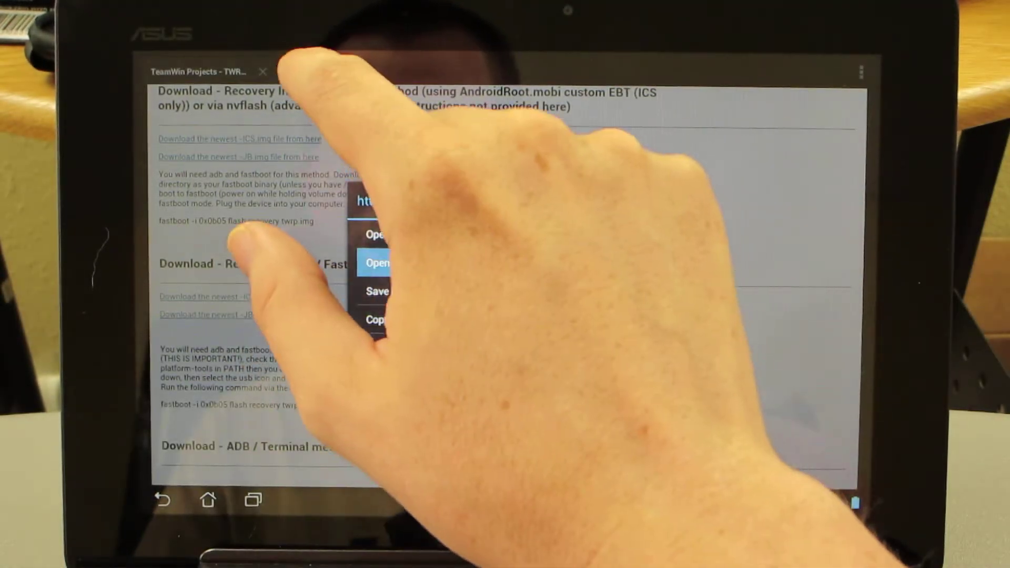
click(332, 71)
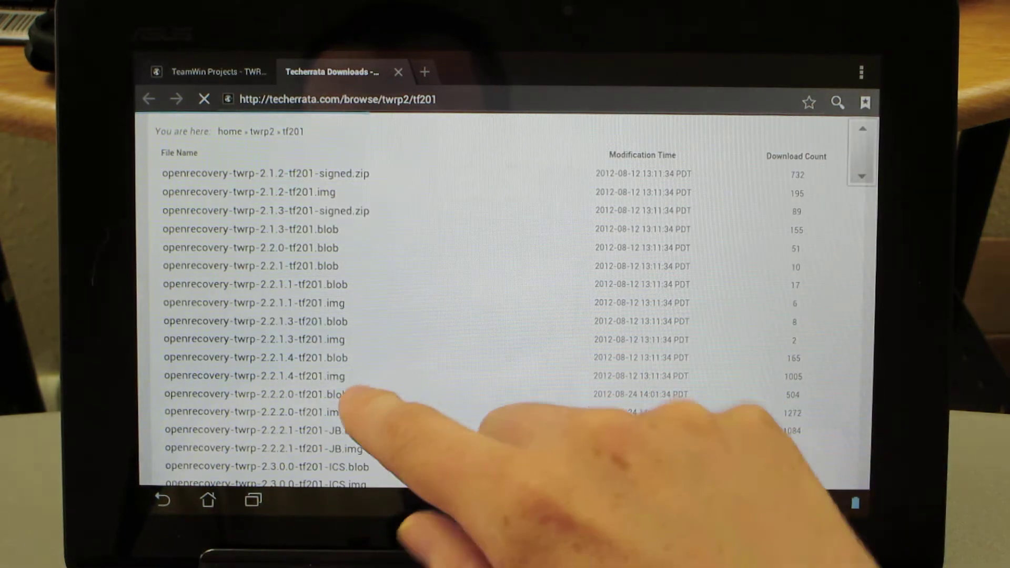
scroll(434, 355, down, 8)
scroll(434, 316, down, 5)
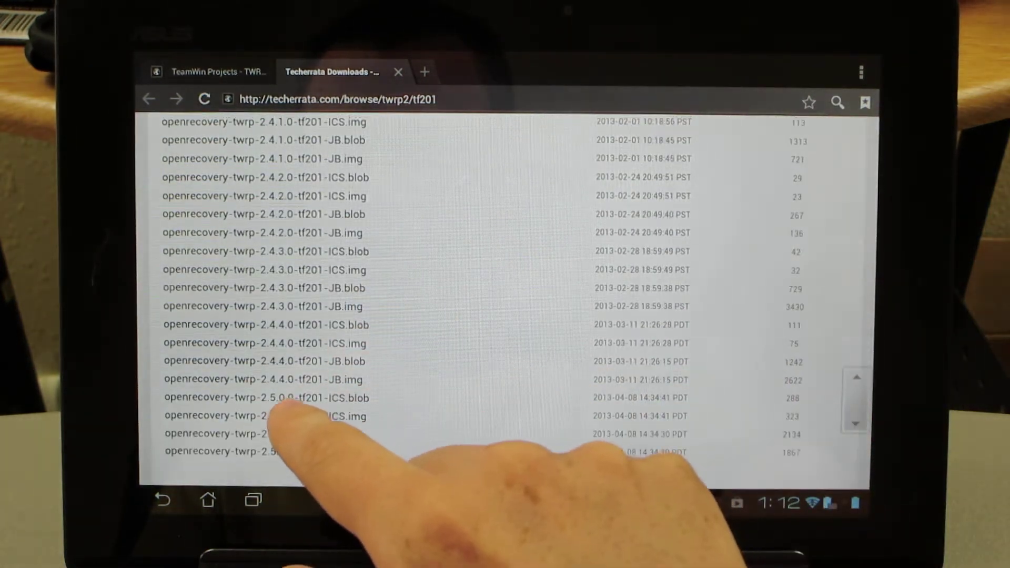
scroll(435, 316, down, 2)
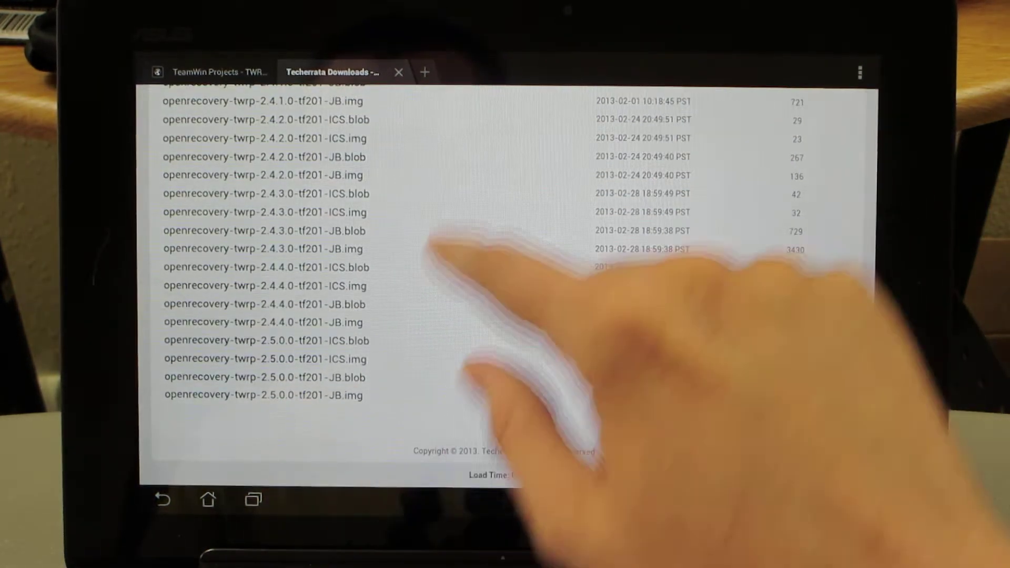
scroll(355, 410, down, 4)
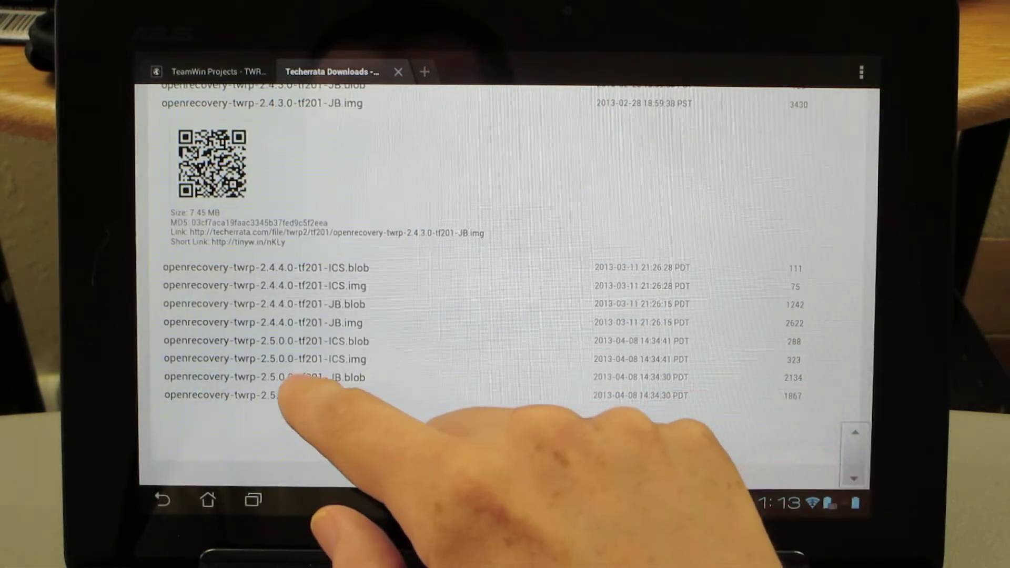
Step: Download openrecovery-twrp-2.5.0.0-tf201-JB.blob, then return to the TeamWin Projects tab
click(265, 377)
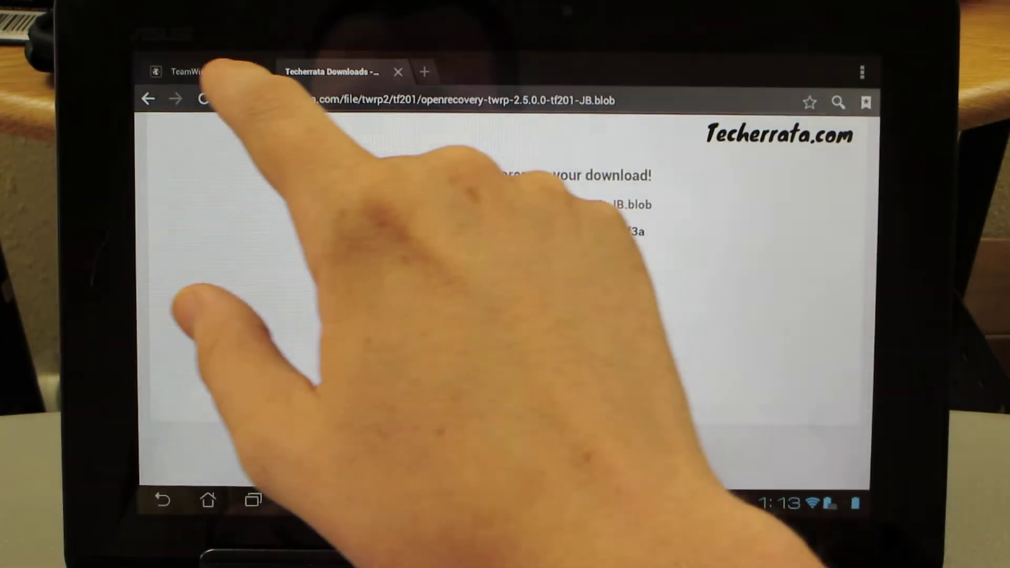
click(209, 71)
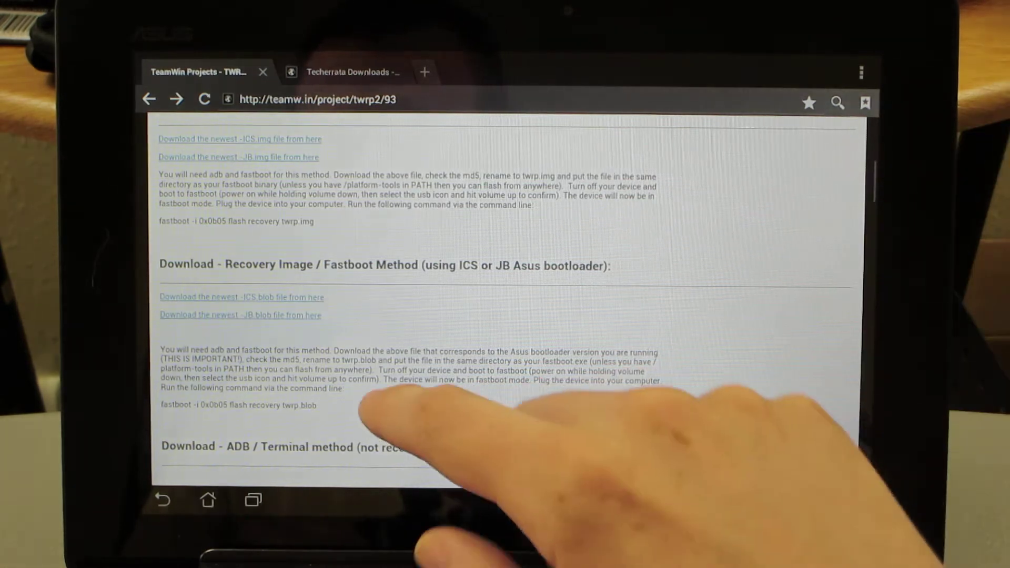
scroll(505, 355, down, 5)
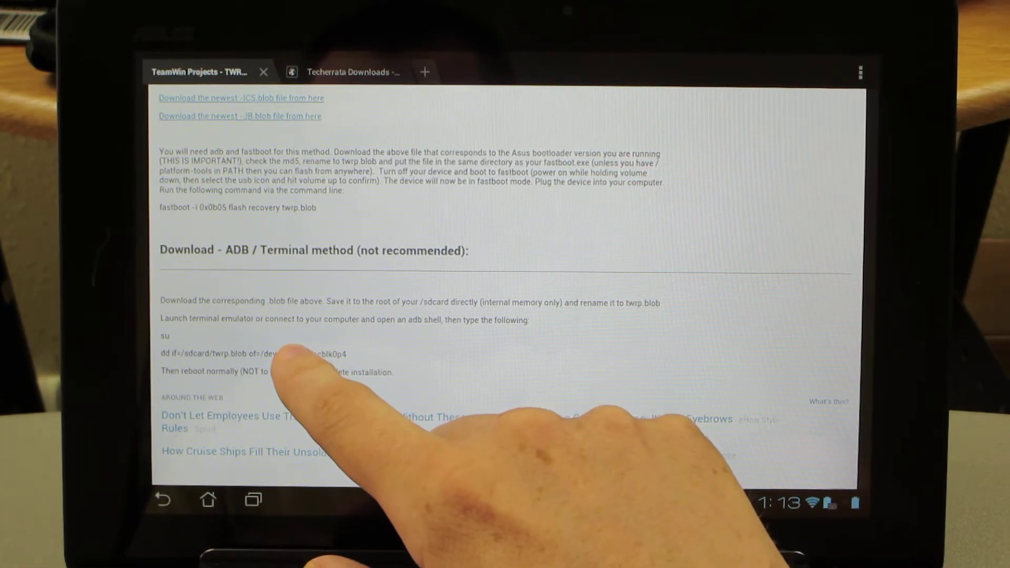
Step: Select the terminal-method dd command text, then go to the tablet's home screen
click(294, 354)
drag(253, 363, 183, 359)
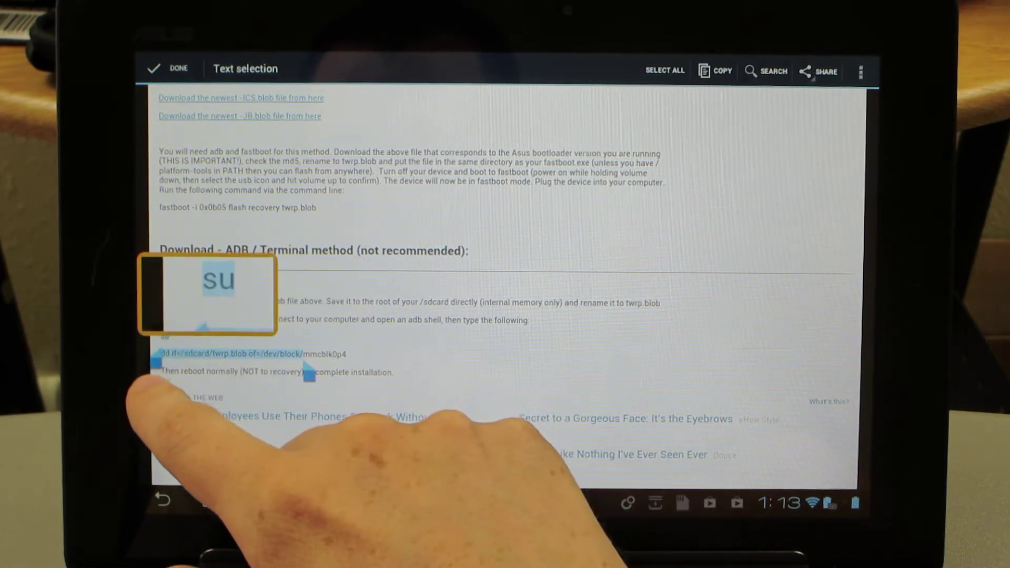
click(162, 371)
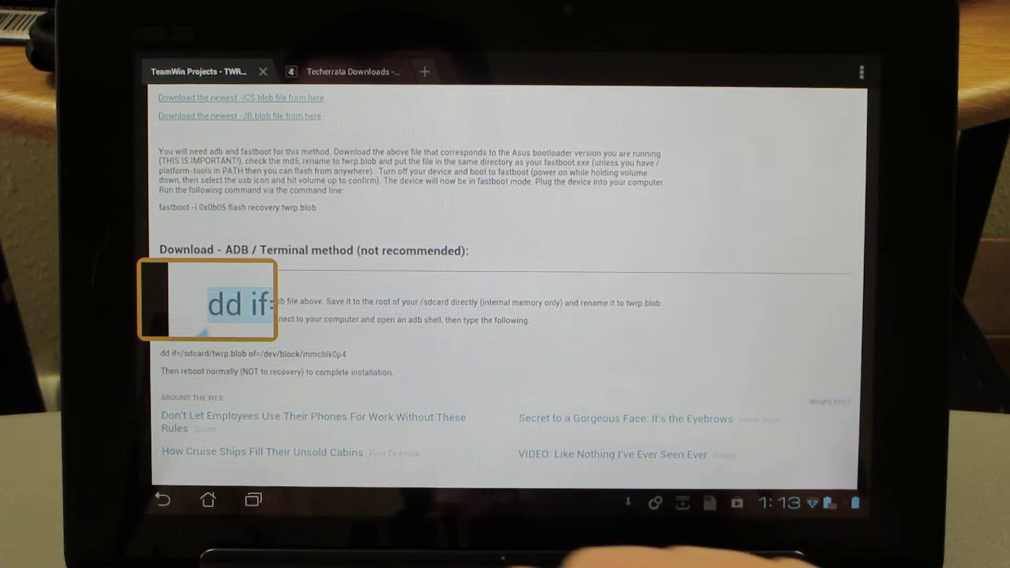
click(208, 500)
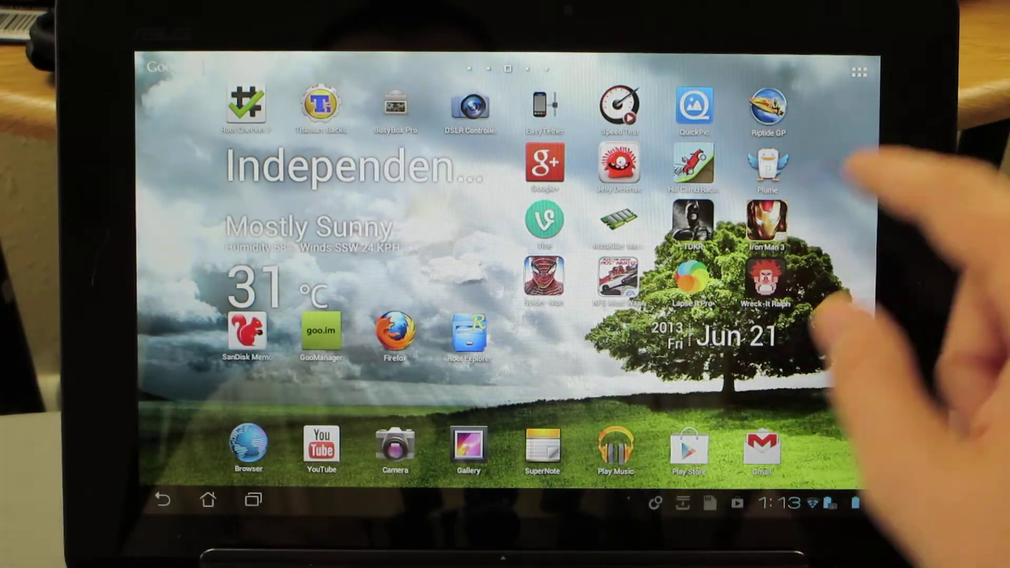
Step: Launch File Manager from the launcher's All Apps drawer
click(859, 72)
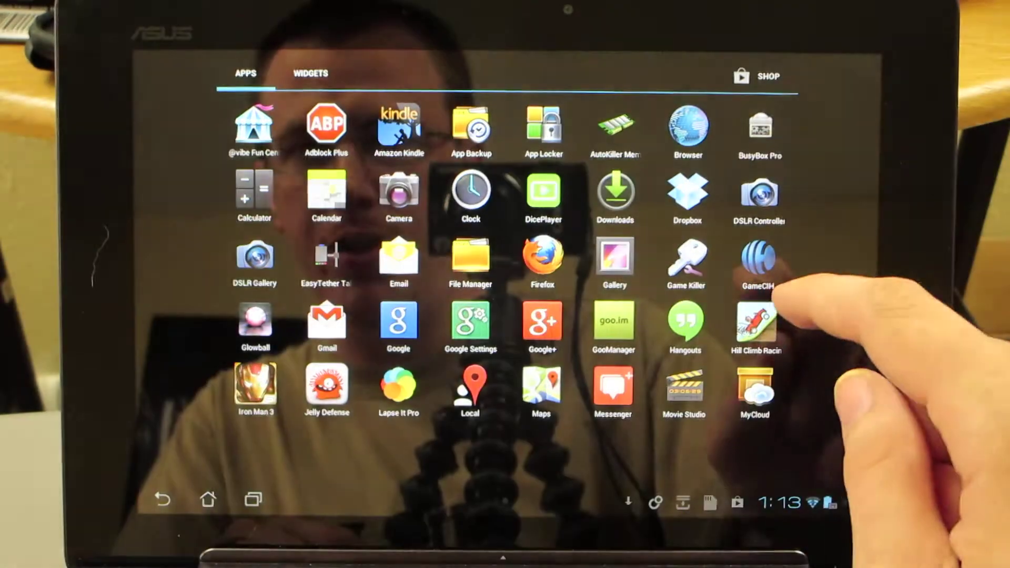
drag(774, 317, 237, 324)
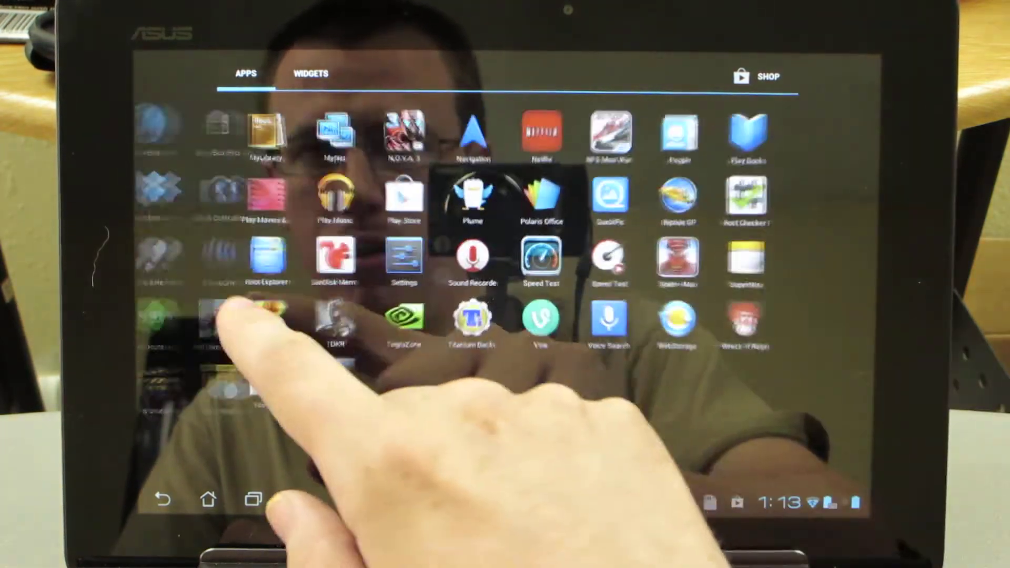
drag(316, 316, 750, 317)
click(486, 261)
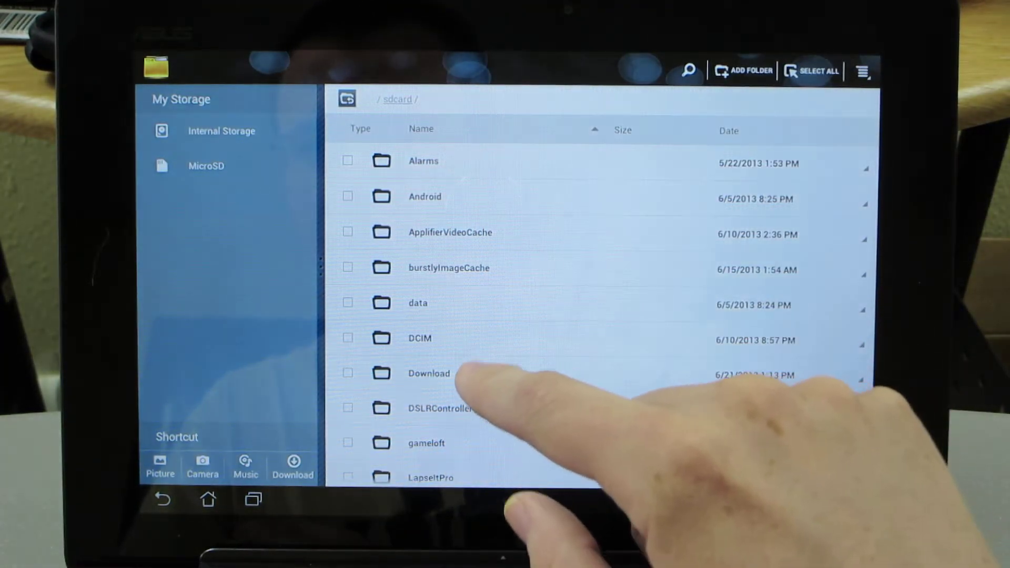
Step: In sdcard/Download, rename the openrecovery TWRP blob file to twrp.blob
click(442, 374)
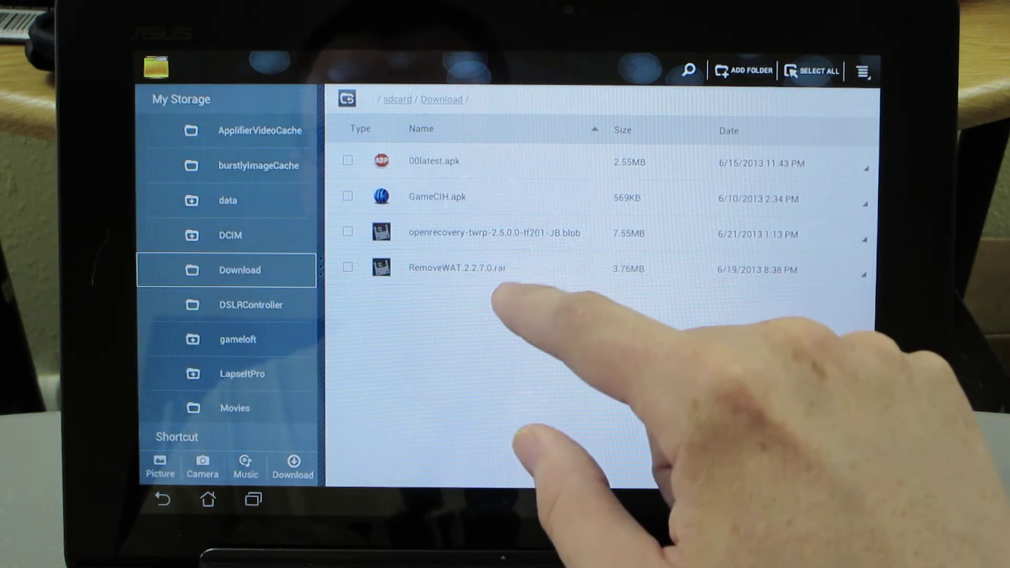
click(506, 234)
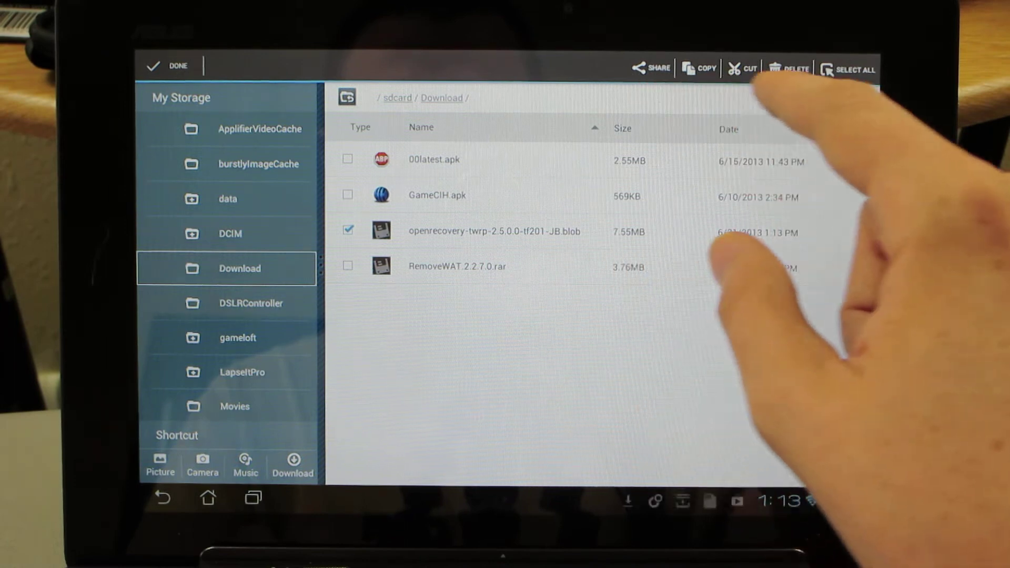
click(442, 231)
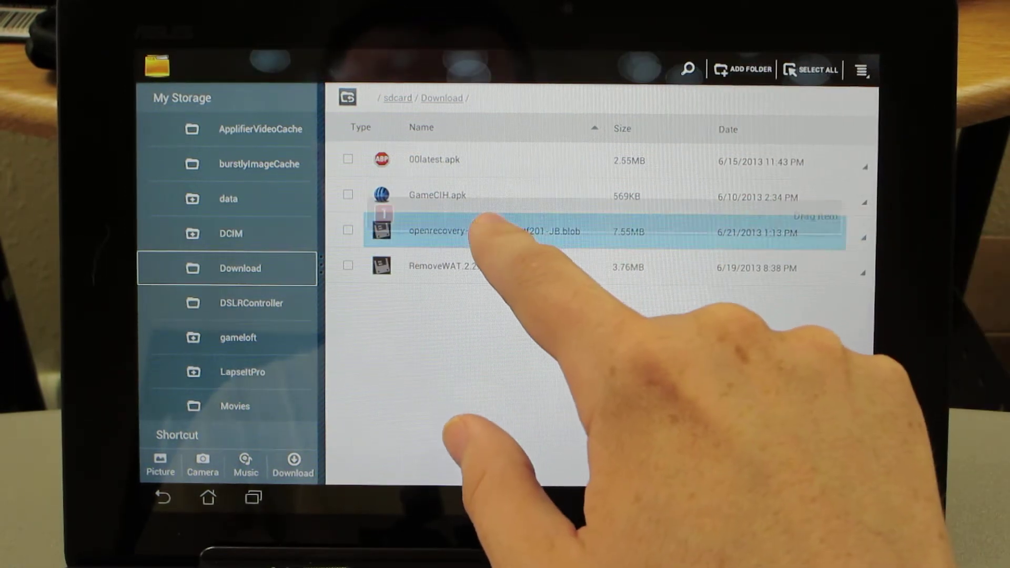
click(494, 231)
click(864, 236)
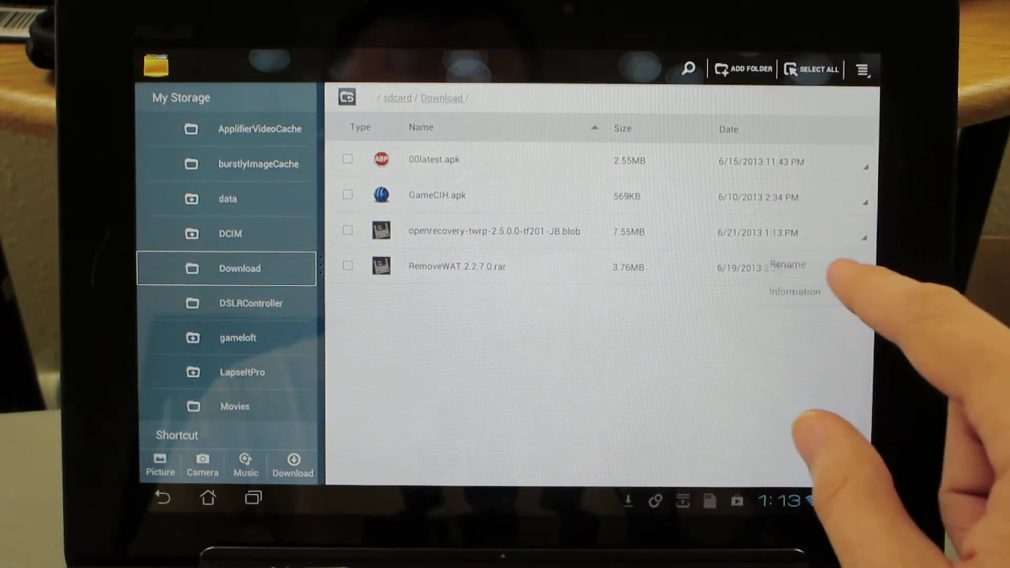
click(785, 266)
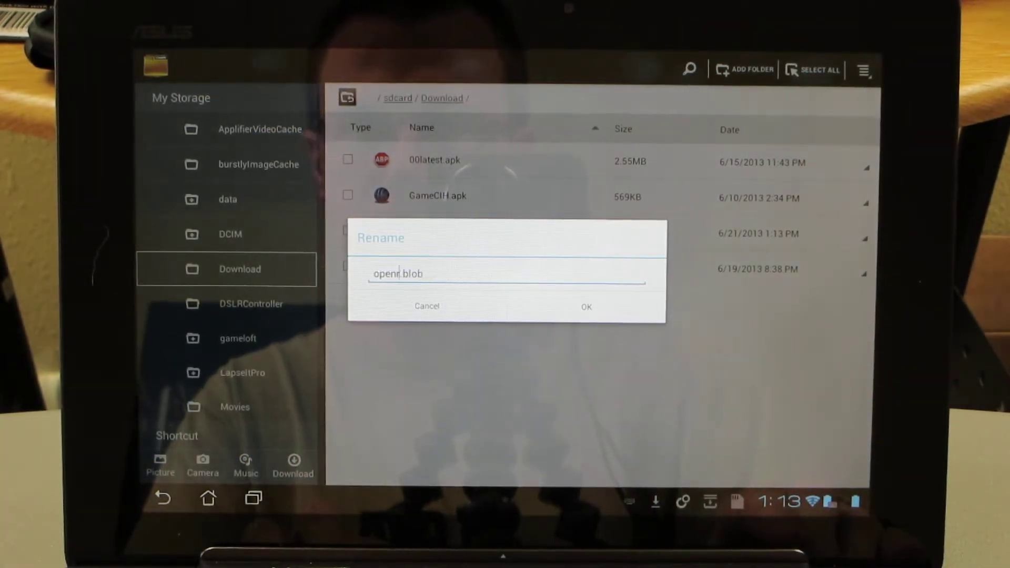
key(BackSpace)
key(BackSpace)
key(BackSpace)
text(twr)
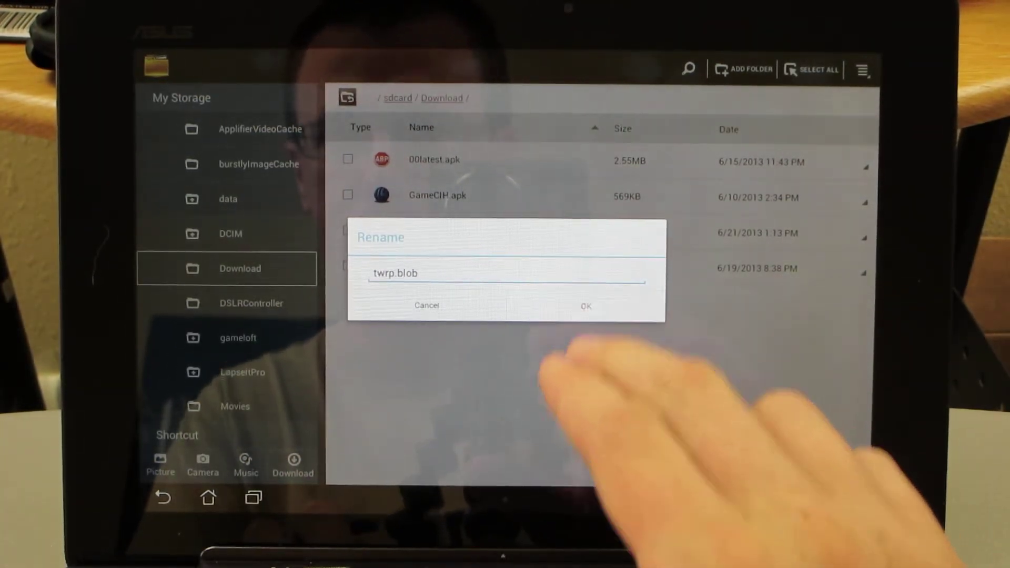
click(586, 307)
Step: Cut twrp.blob from Download and paste it into the Internal Storage root
click(449, 265)
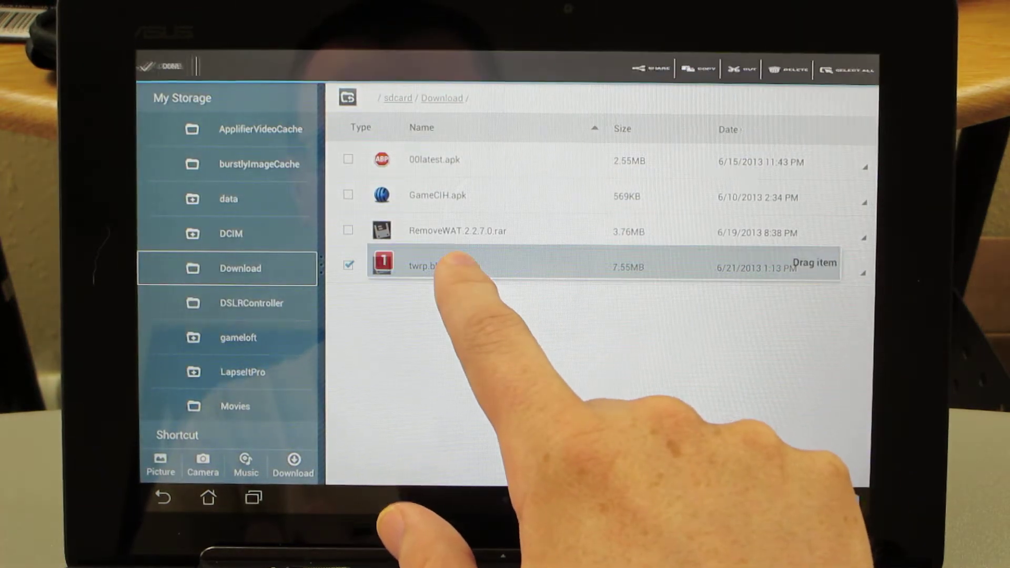
click(720, 68)
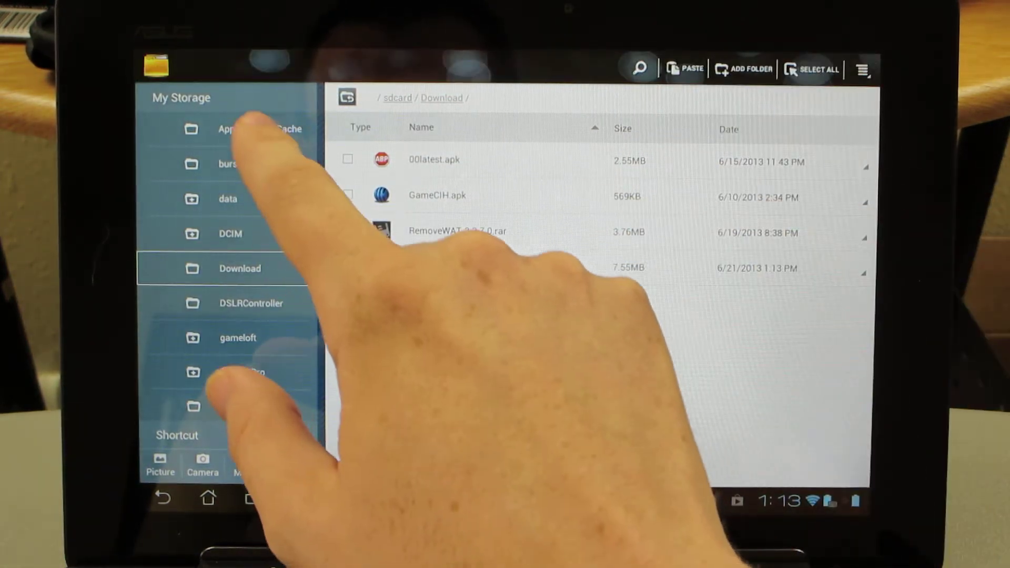
scroll(237, 238, up, 5)
click(221, 129)
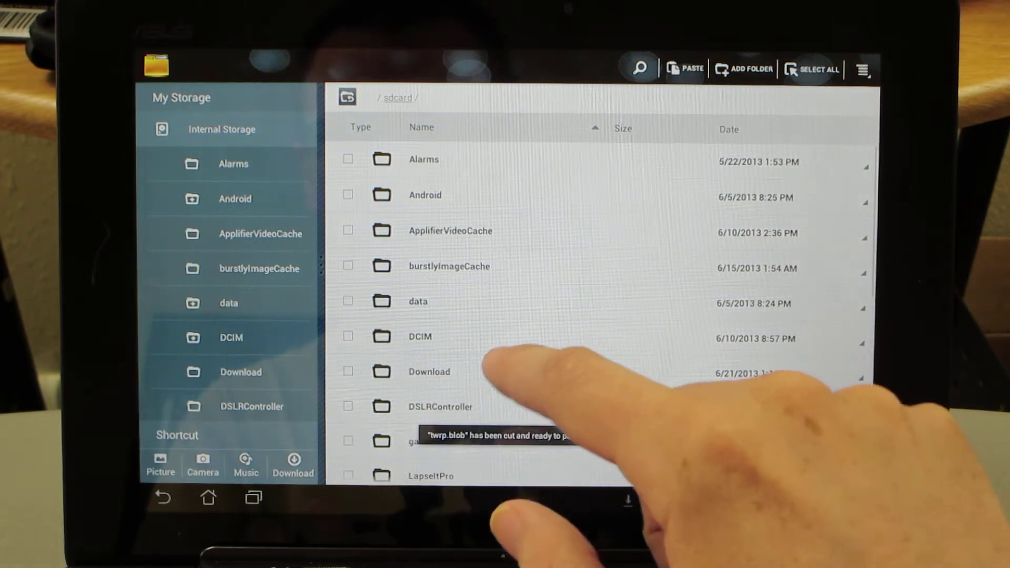
scroll(592, 356, down, 5)
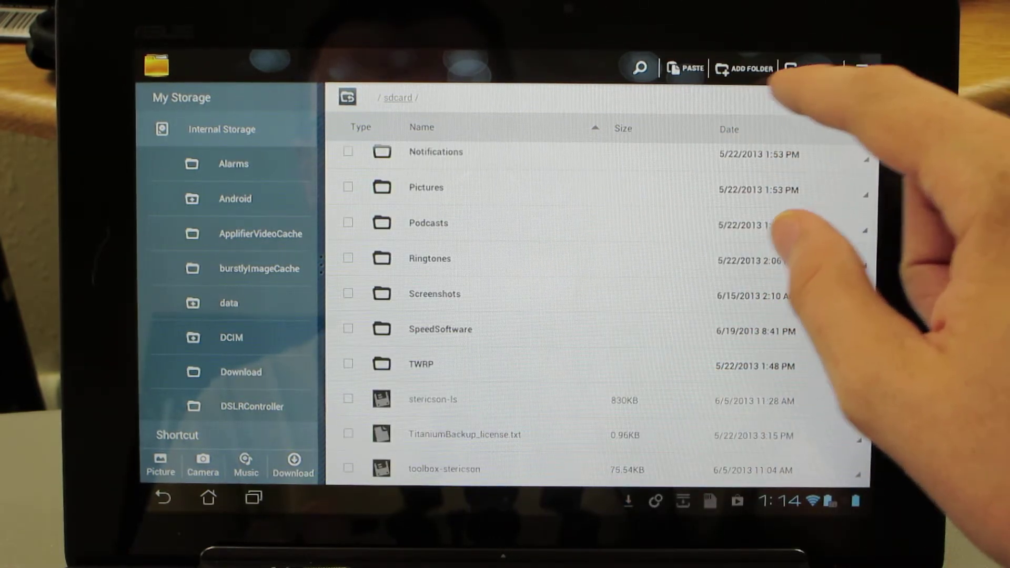
click(683, 68)
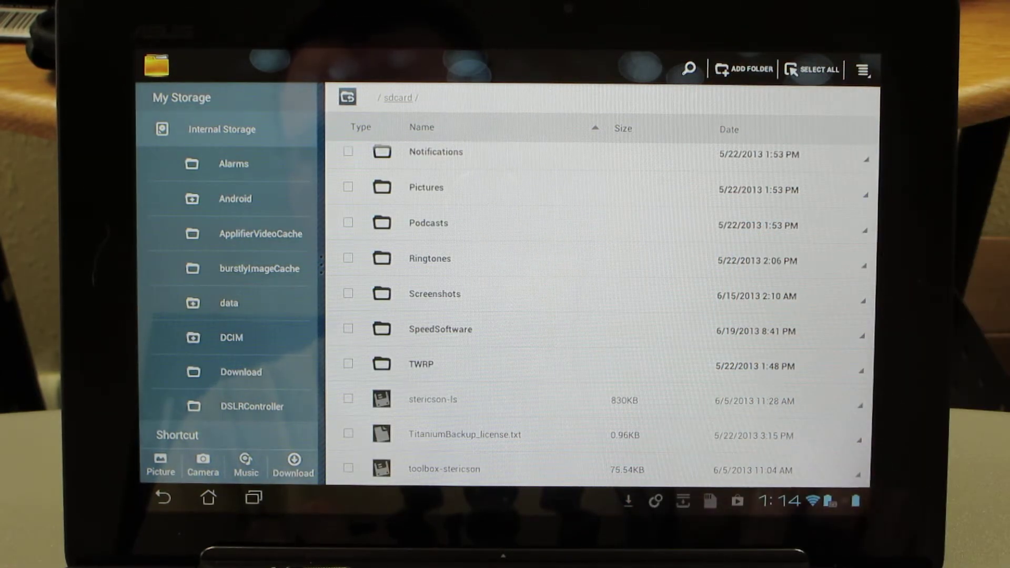
scroll(592, 315, up, 5)
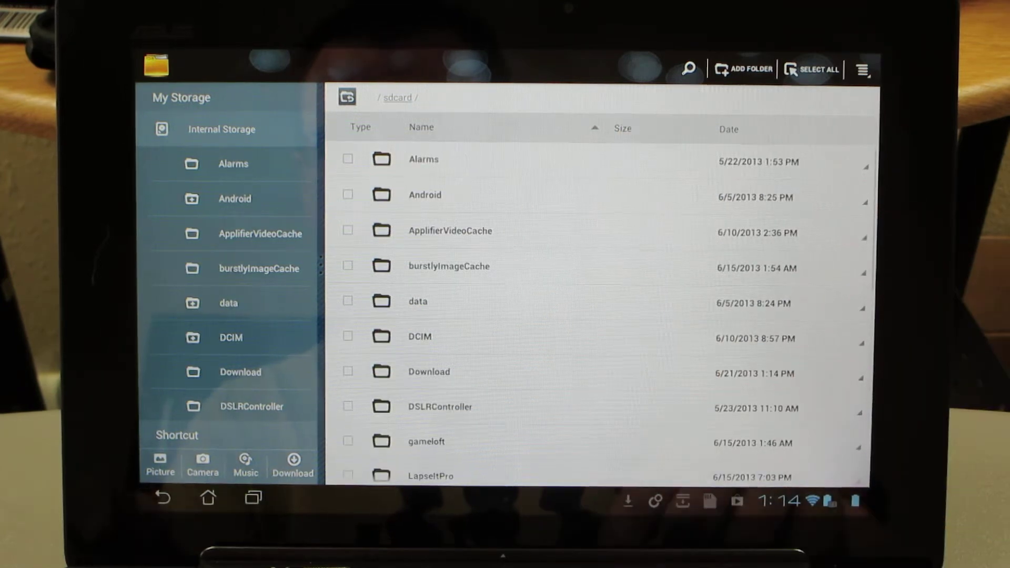
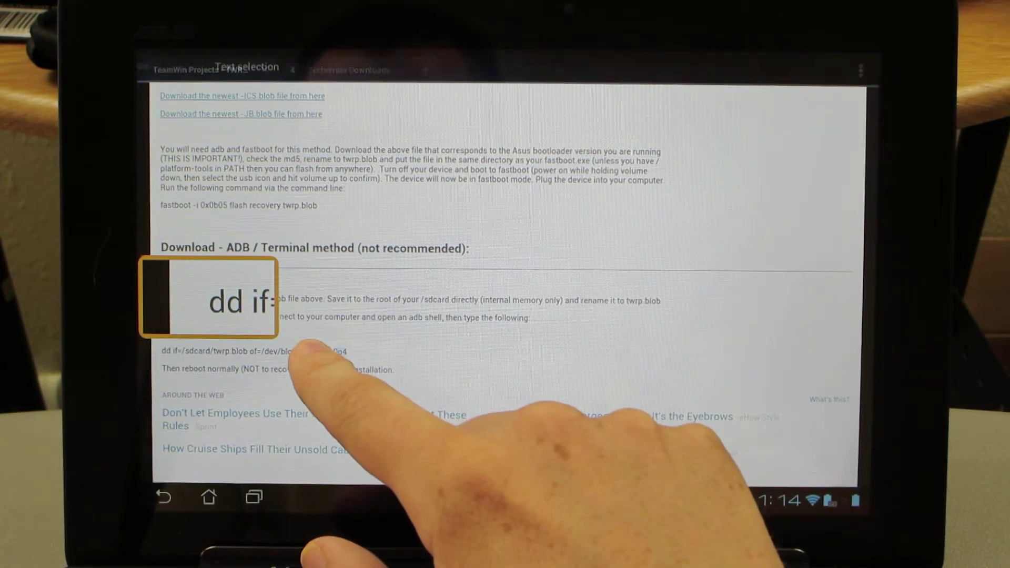
Step: Select and copy the full 'dd if=/sdcard/twrp.blob of=/dev/block/mmcblk0p4' line from the TWRP page
drag(311, 371, 158, 371)
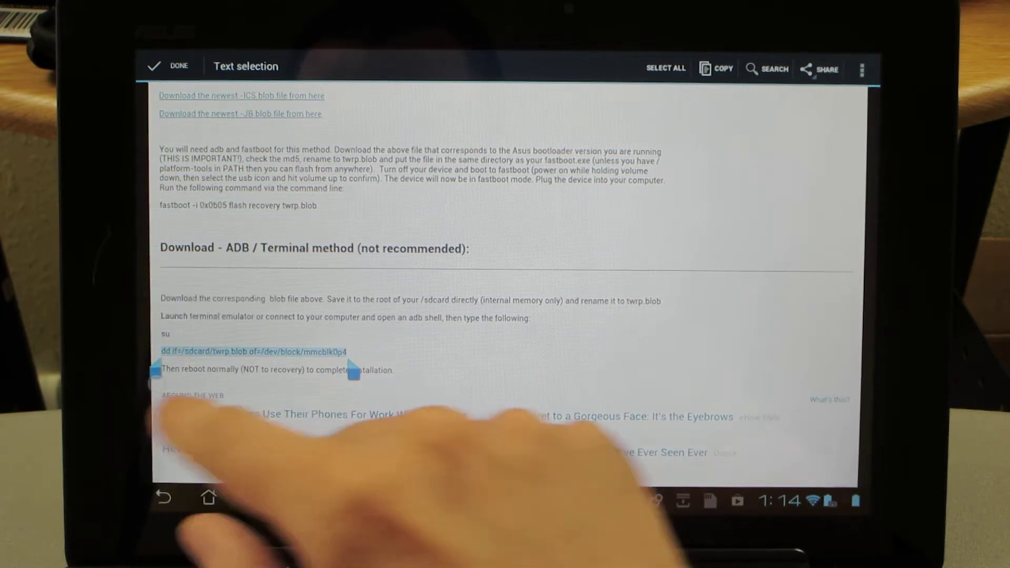
click(717, 69)
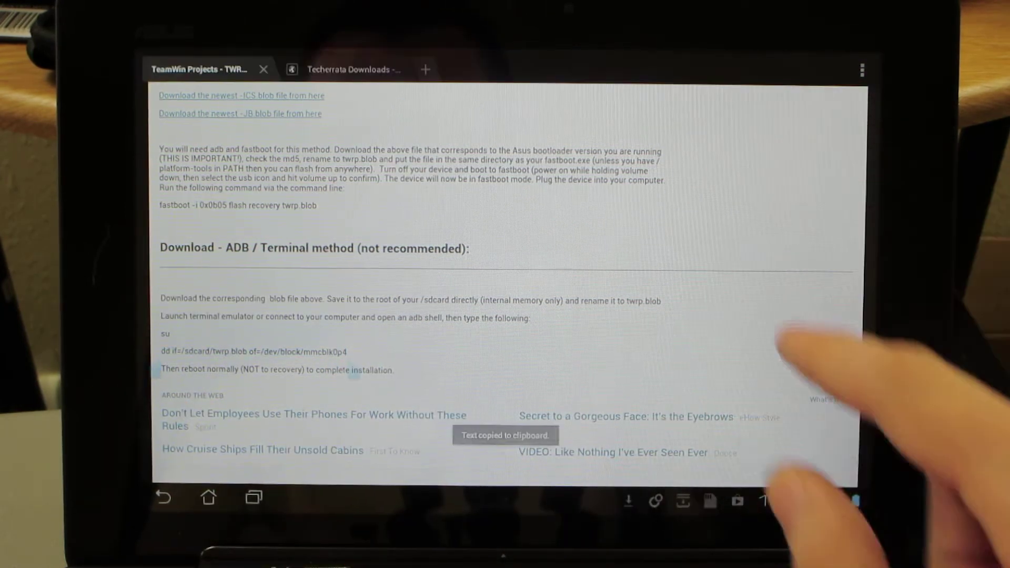
click(207, 497)
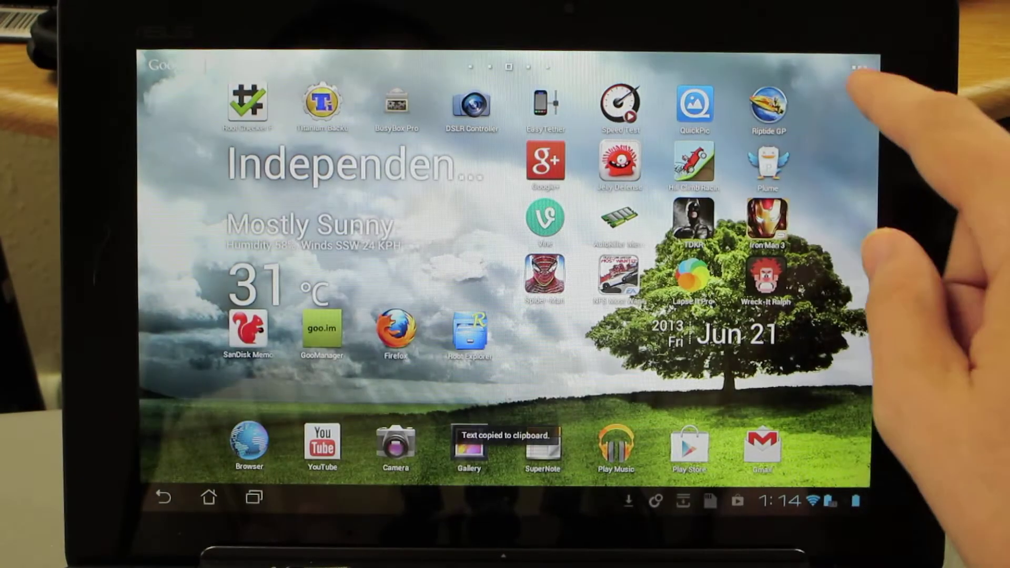
Step: Launch Play Store from the app drawer and search up the Android Terminal Emulator listing
click(936, 91)
drag(552, 379, 252, 379)
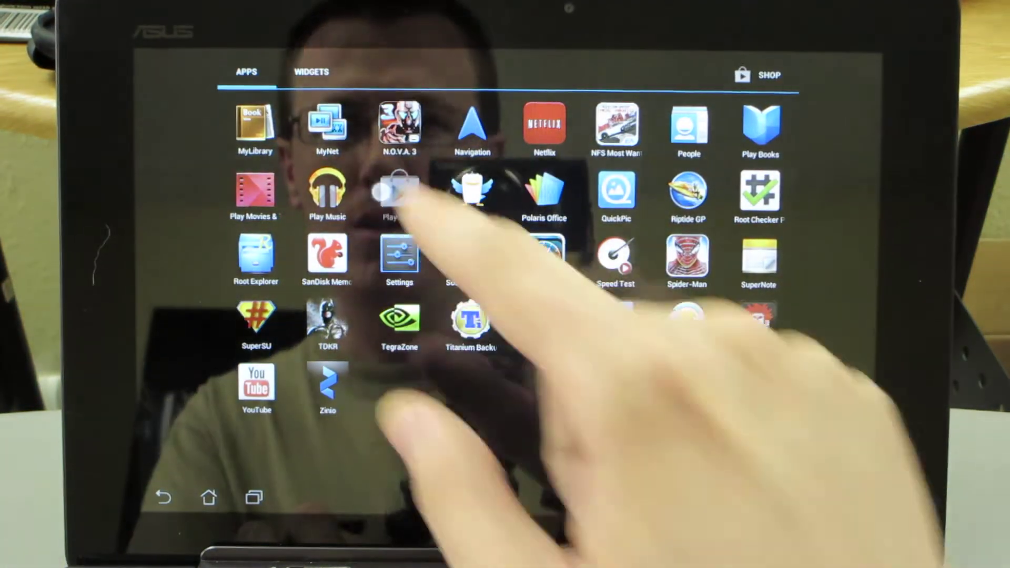
click(400, 197)
click(838, 66)
text(te)
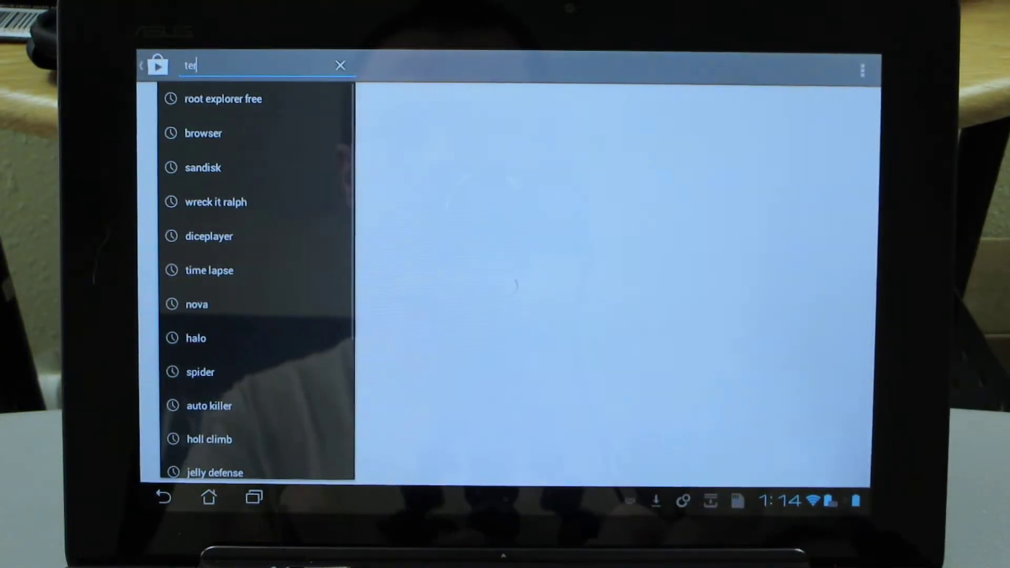
text(rmin)
click(247, 99)
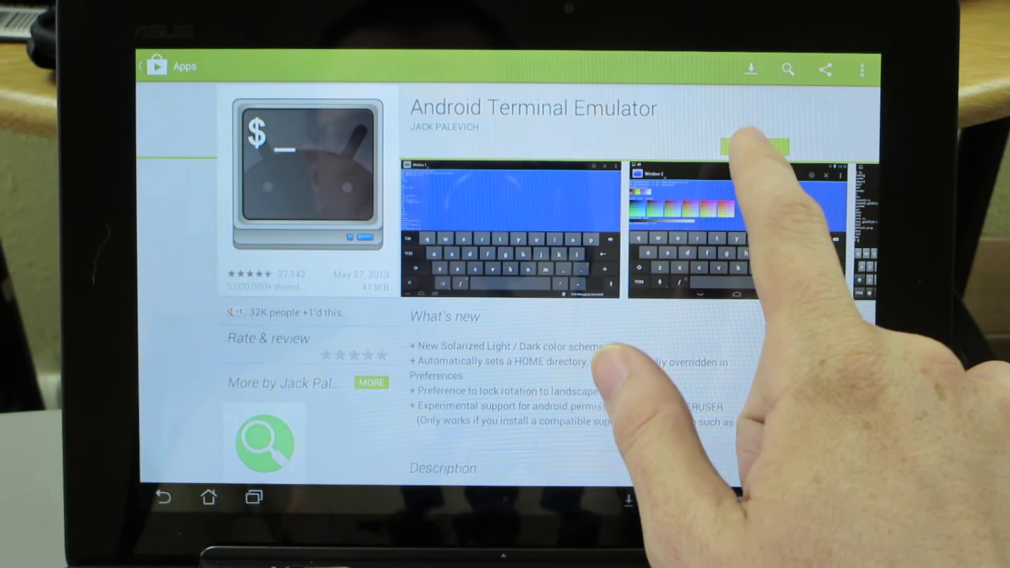
Step: Install Android Terminal Emulator and accept its permissions
click(755, 146)
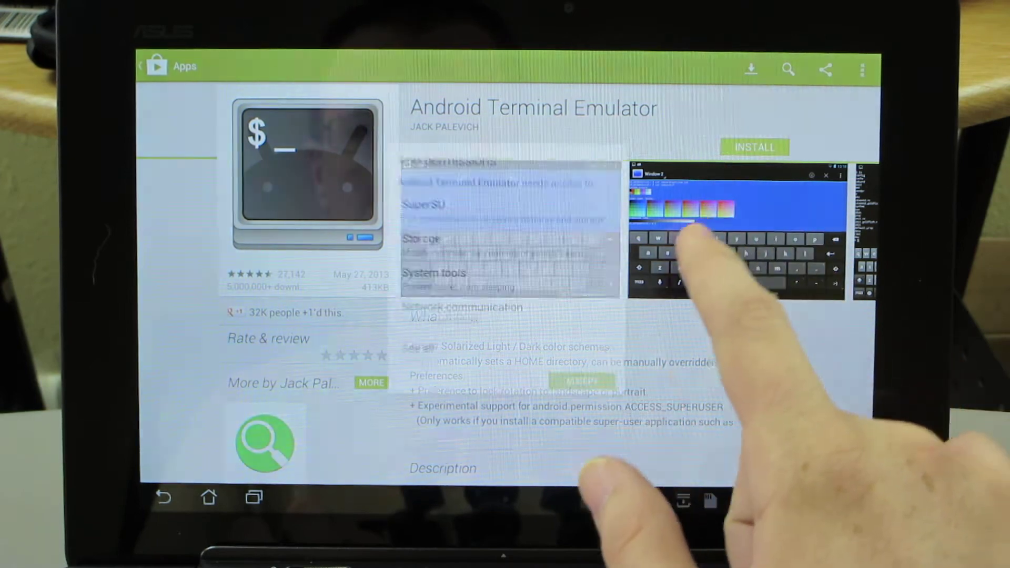
click(553, 419)
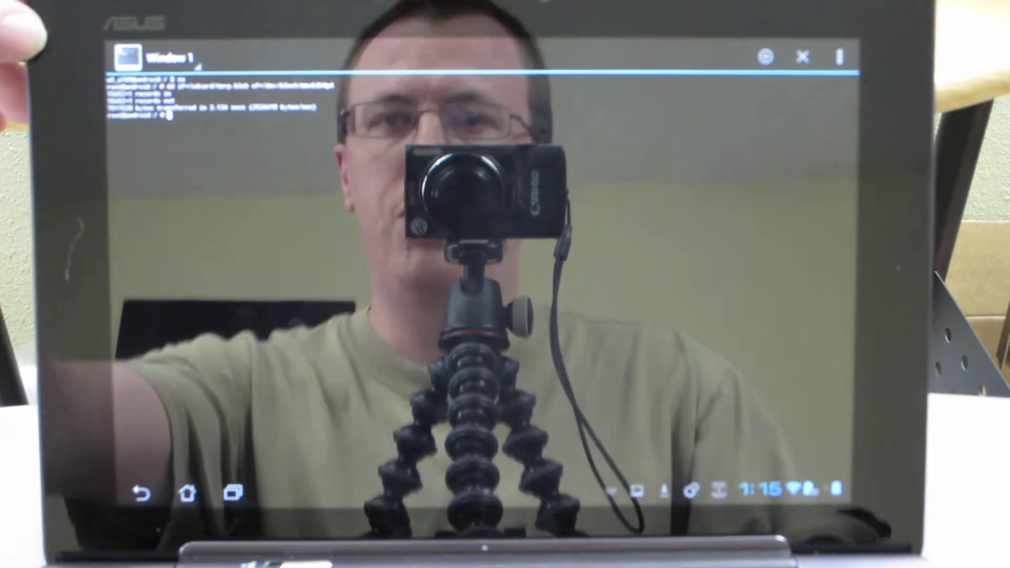
Step: Power off the tablet from the power-button menu, confirming with OK
key(XF86PowerOff)
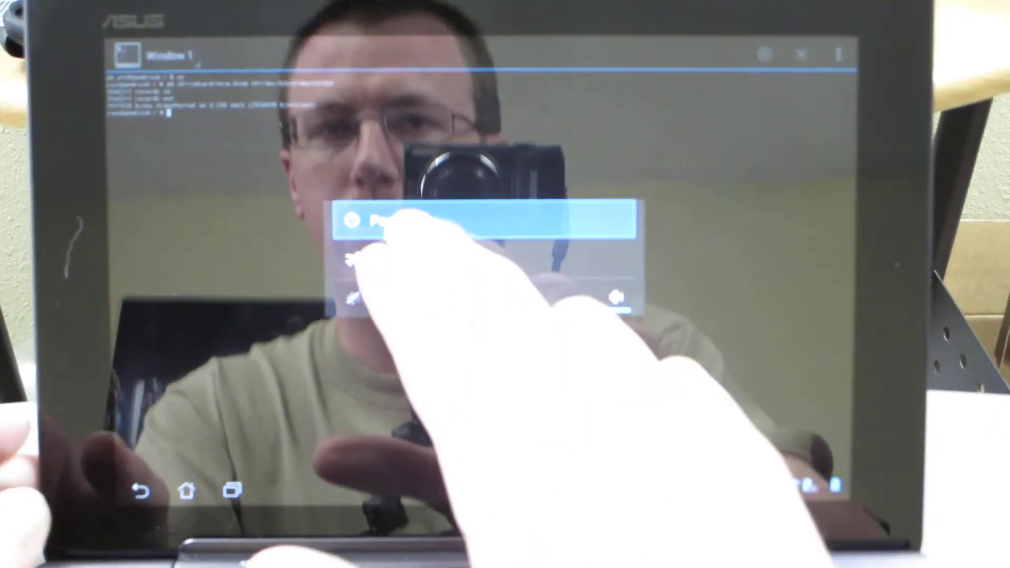
click(486, 223)
click(570, 287)
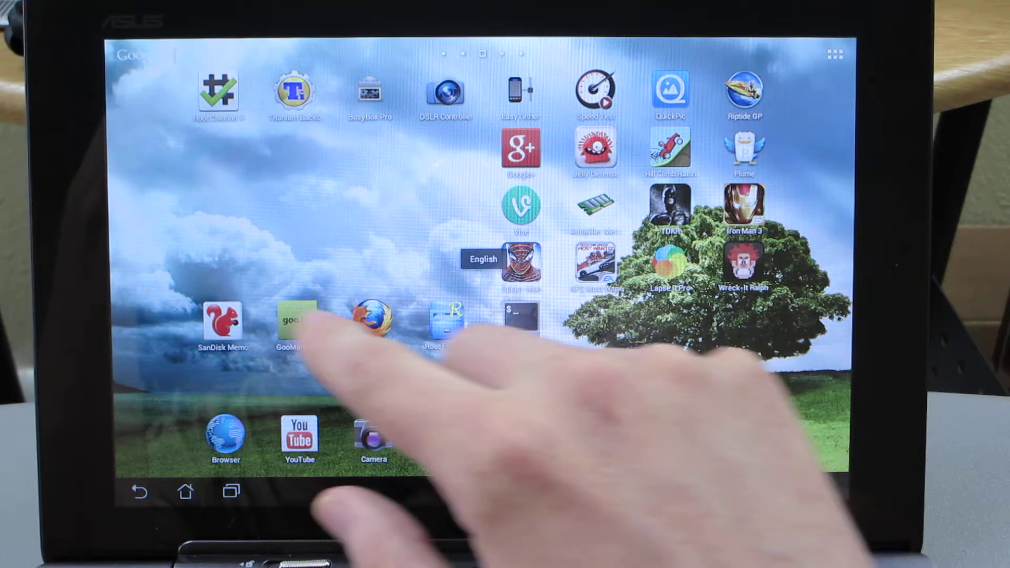
Step: Launch GooManager and confirm Reboot recovery to restart into TWRP
click(296, 320)
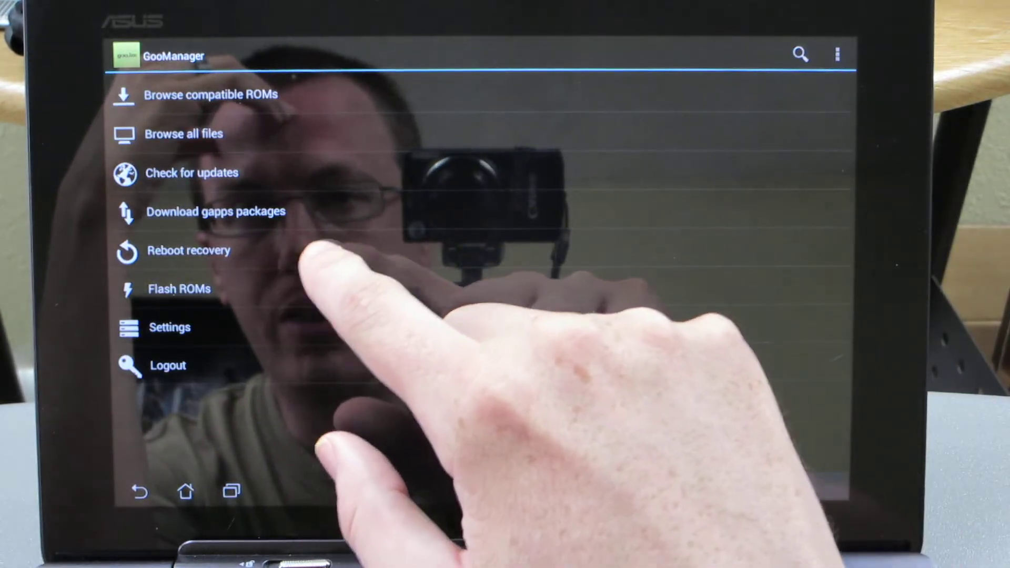
click(189, 250)
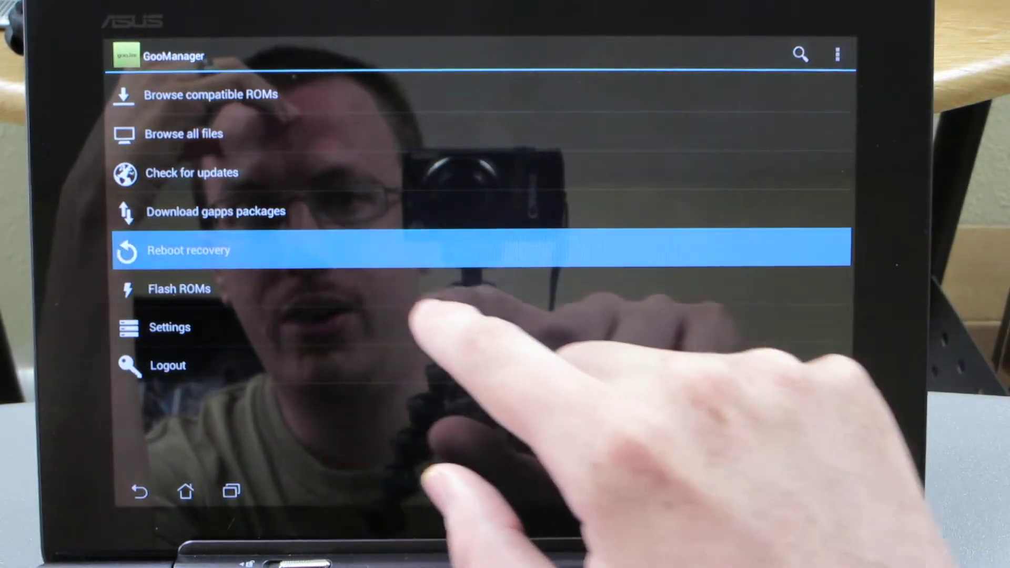
click(564, 296)
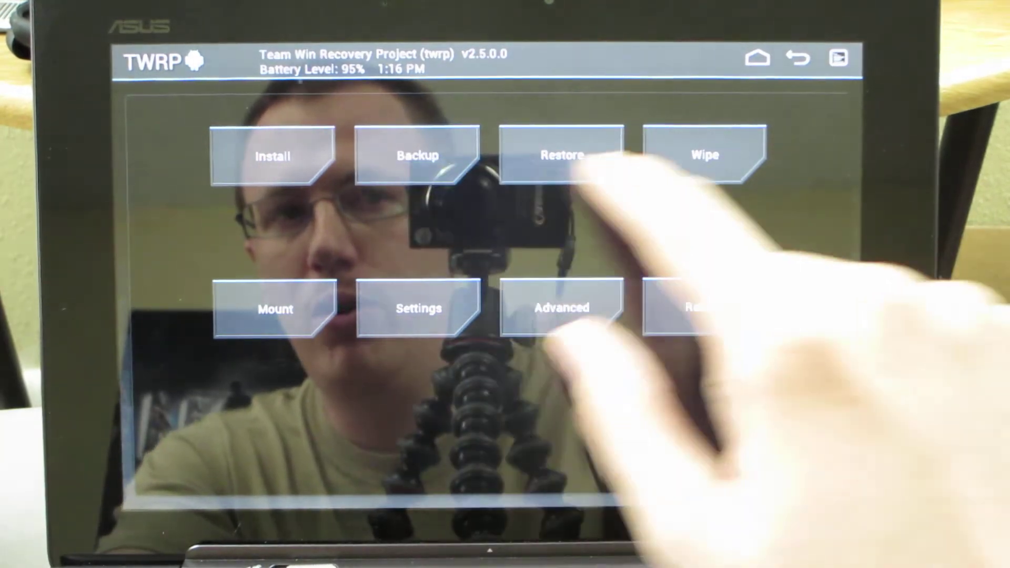
Step: Factory reset data, cache and Dalvik from TWRP's Wipe menu
click(705, 155)
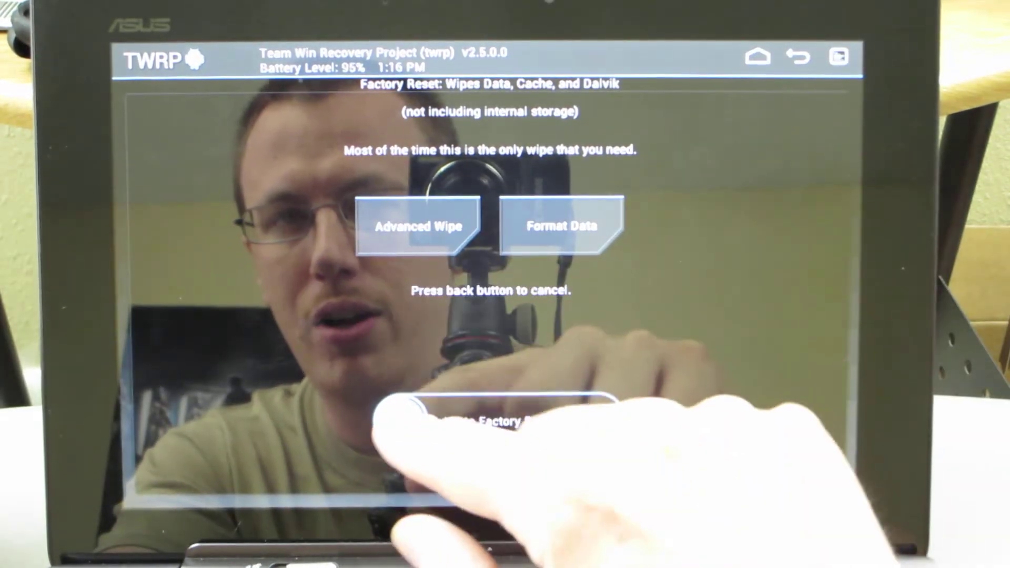
drag(403, 415, 600, 414)
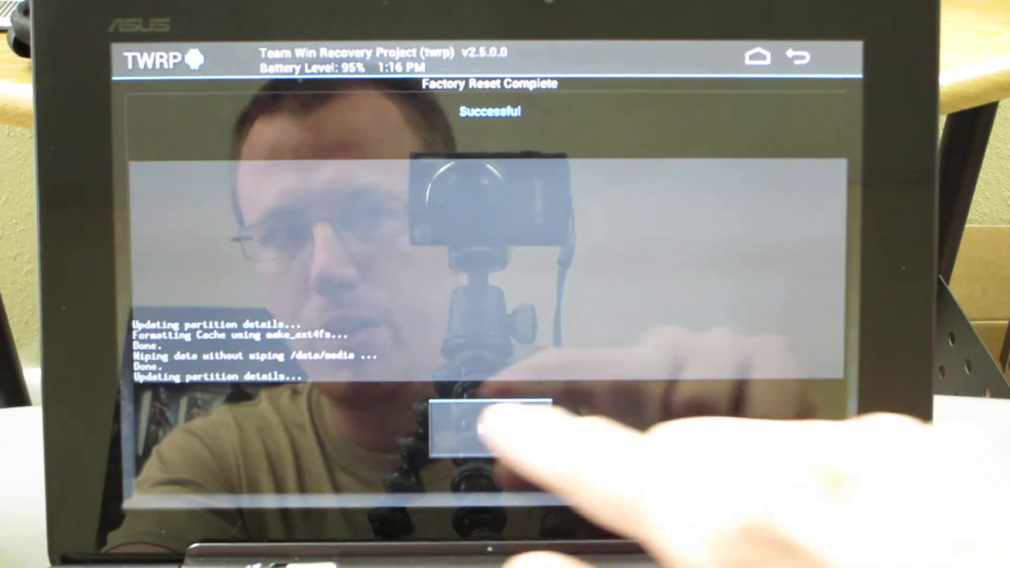
click(492, 429)
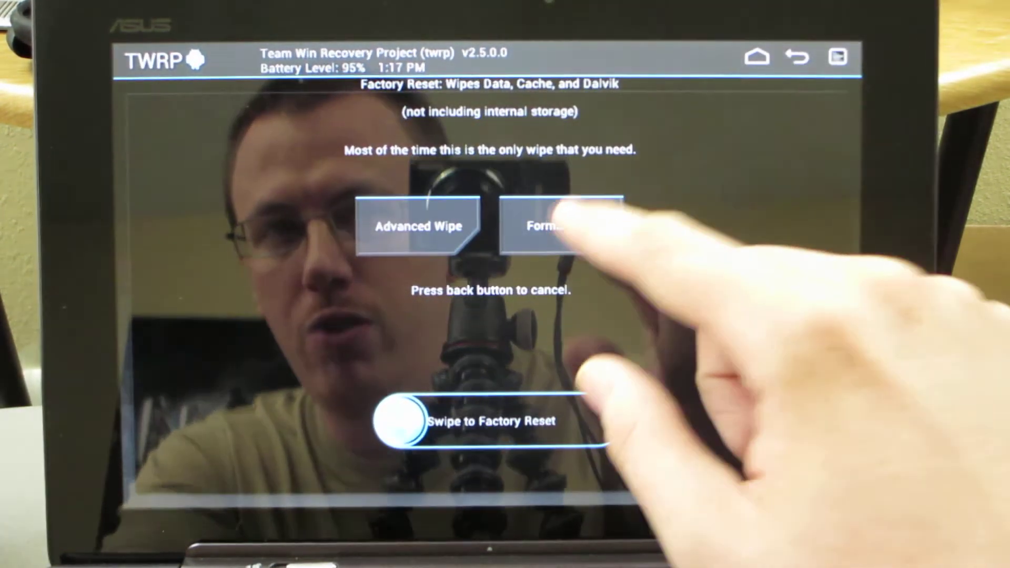
Step: Format all internal data, then bring up the Reboot menu
click(562, 226)
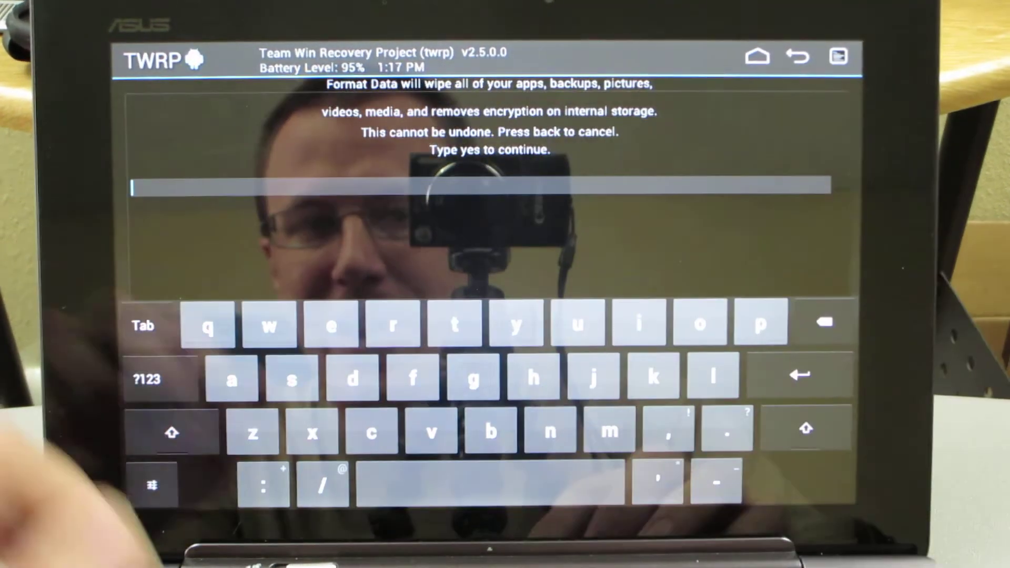
text(yes)
click(800, 374)
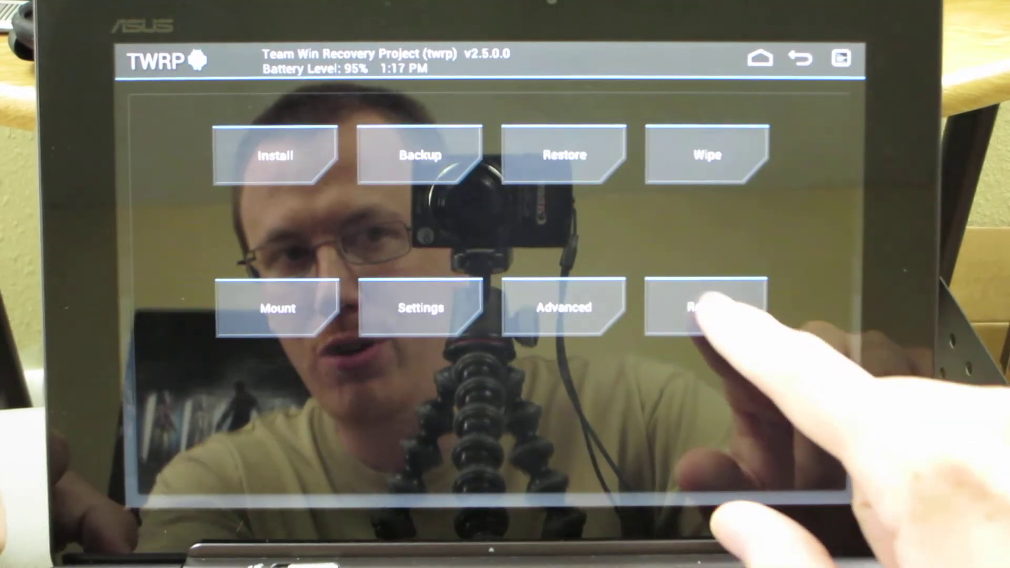
click(707, 307)
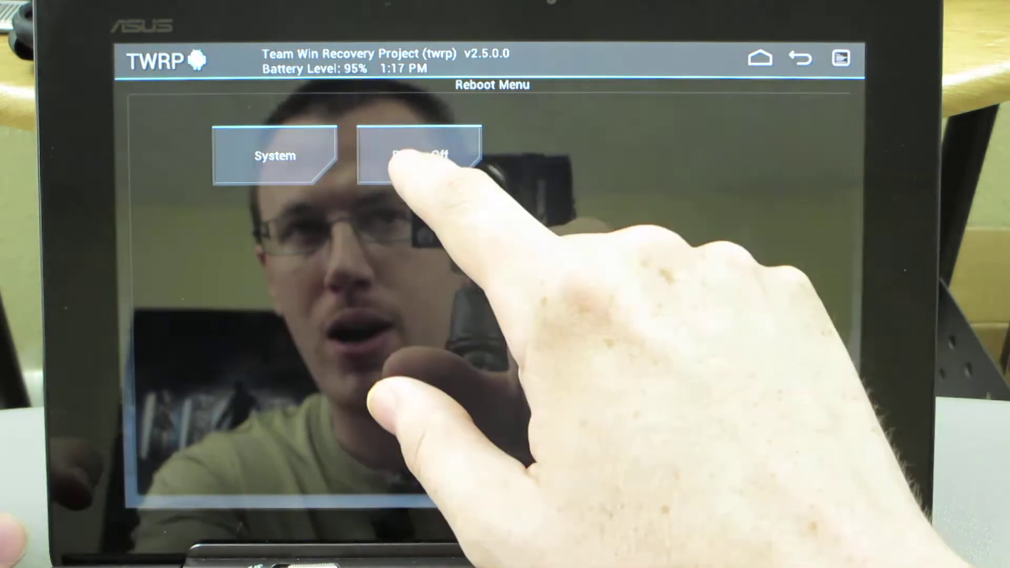
Step: Choose Power Off in TWRP's Reboot menu
click(418, 154)
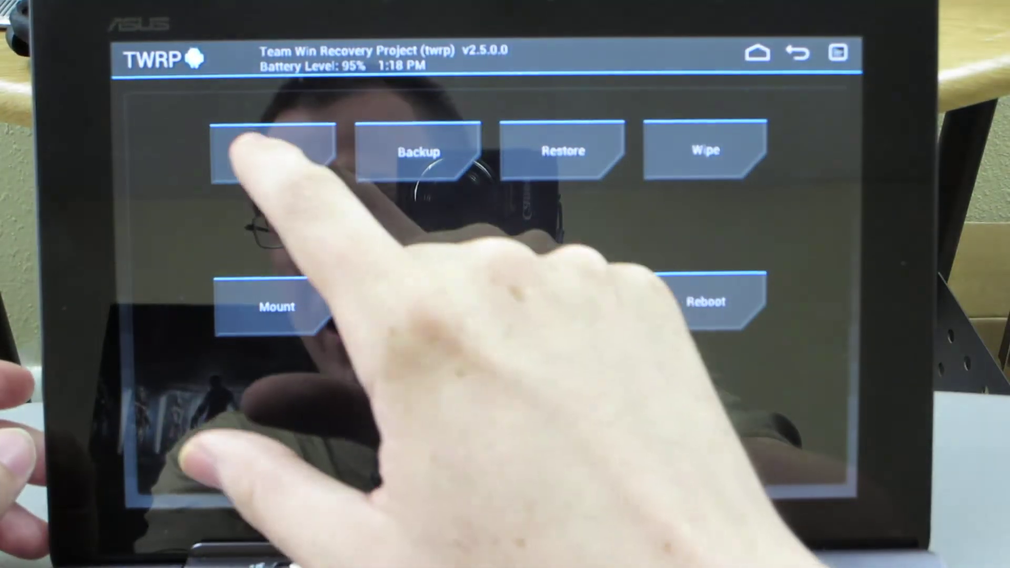
Step: Flash cm-10.1-20130621-NIGHTLY-tf201.zip plus gapps-jb-20130301-signed.zip from the Micro SDcard
click(272, 154)
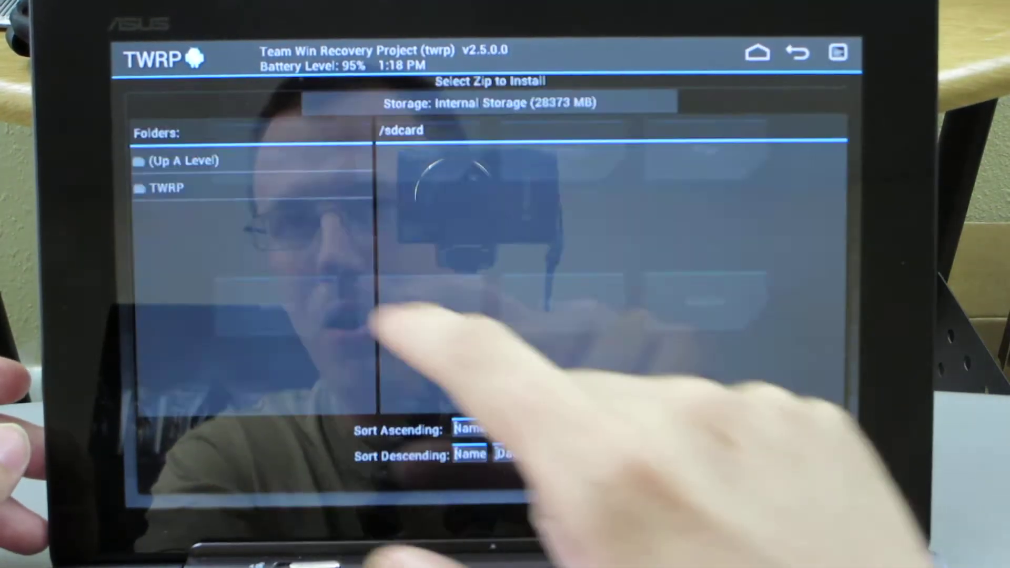
click(489, 103)
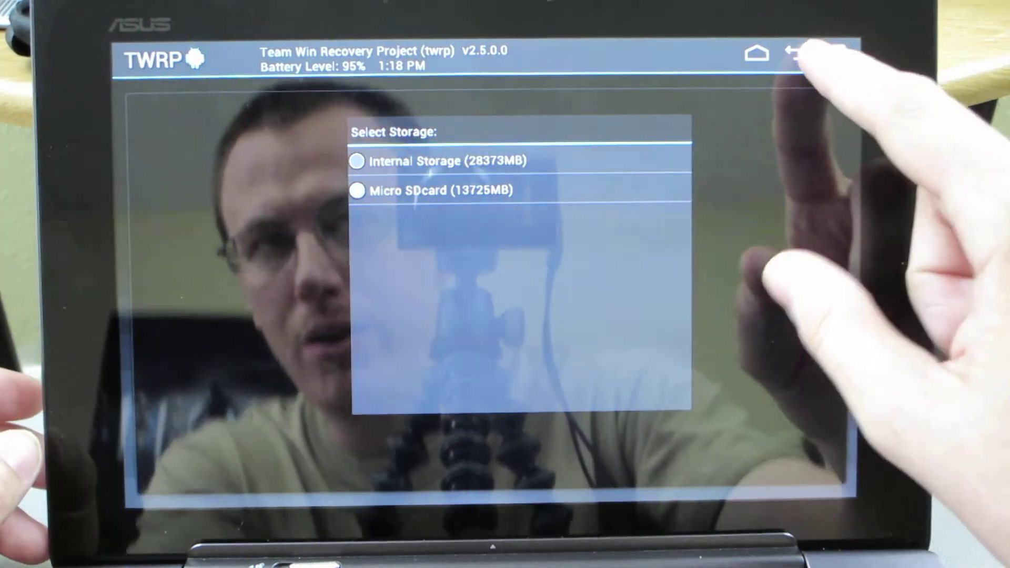
click(442, 191)
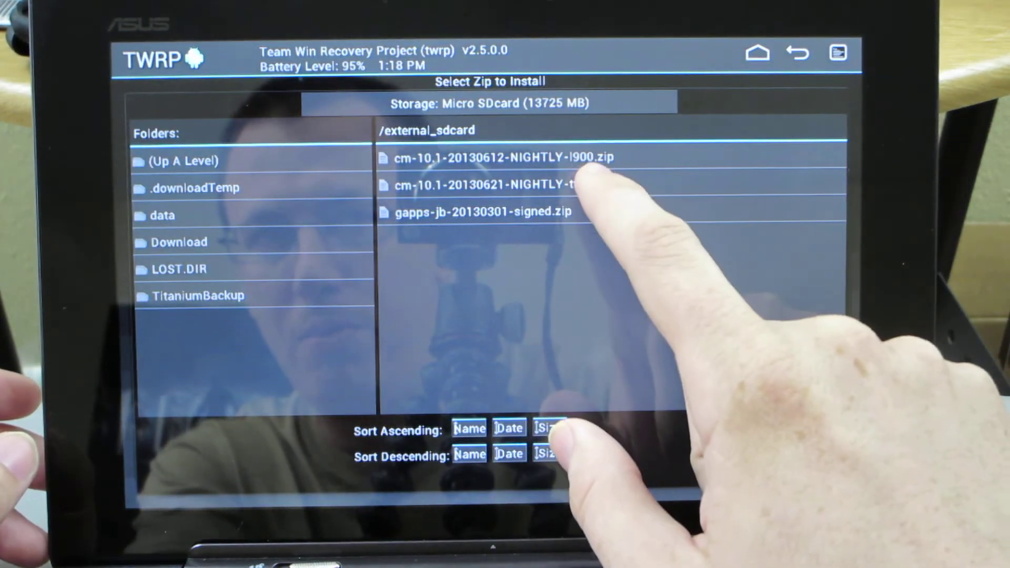
click(584, 184)
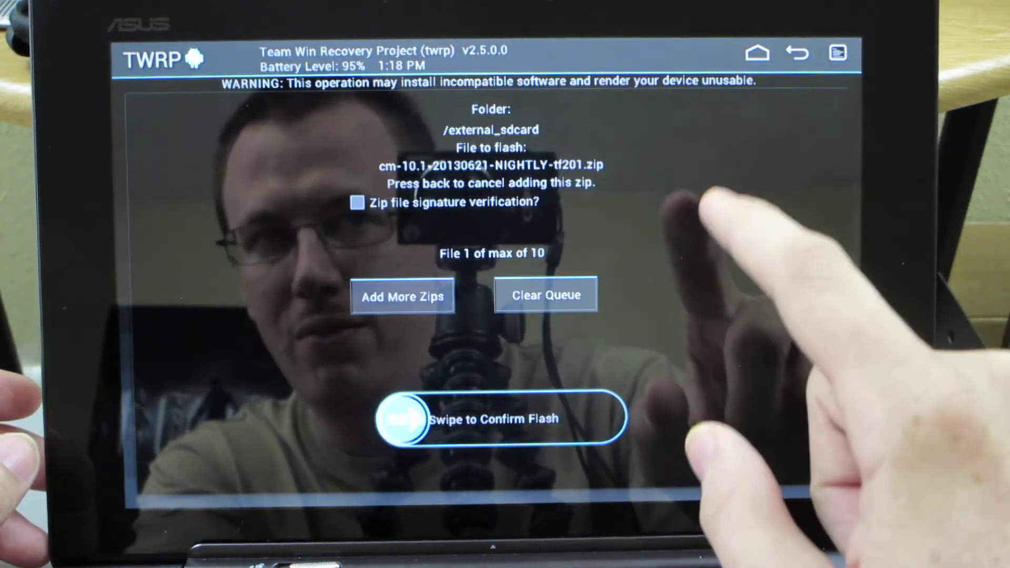
click(418, 293)
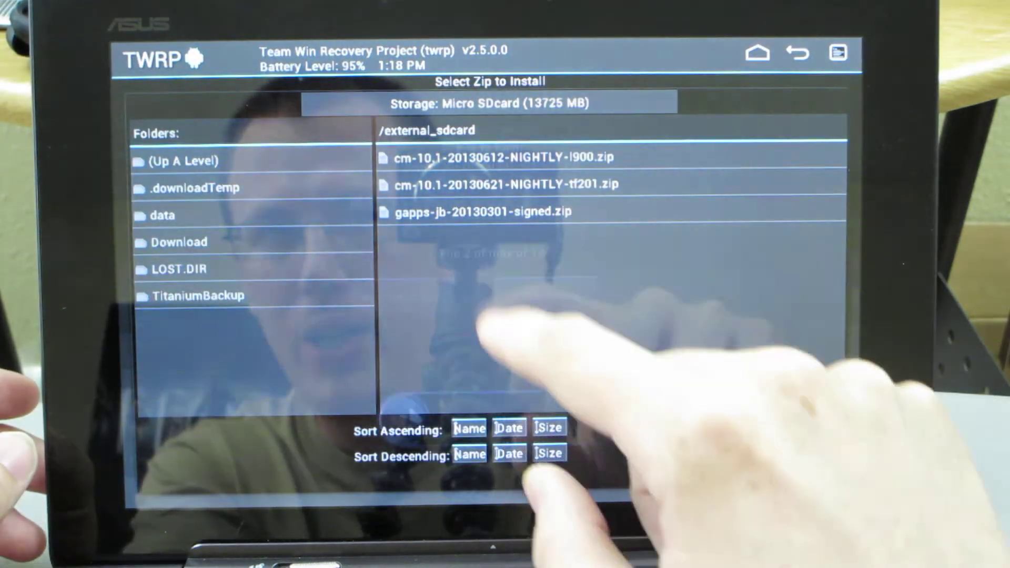
click(482, 212)
drag(394, 422, 616, 422)
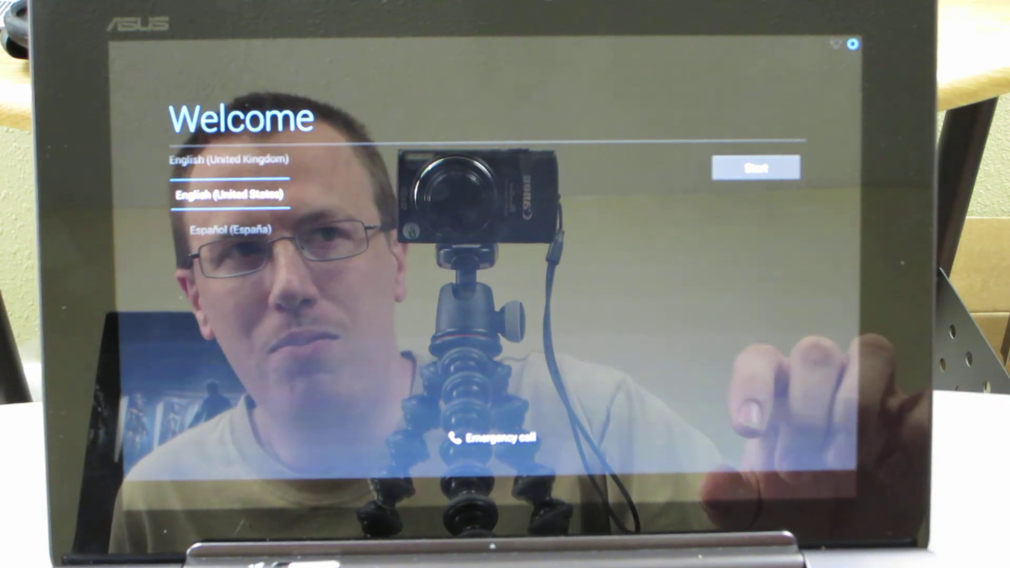
Step: Start the setup wizard, then connect to Xbox LIVE using its password
click(755, 167)
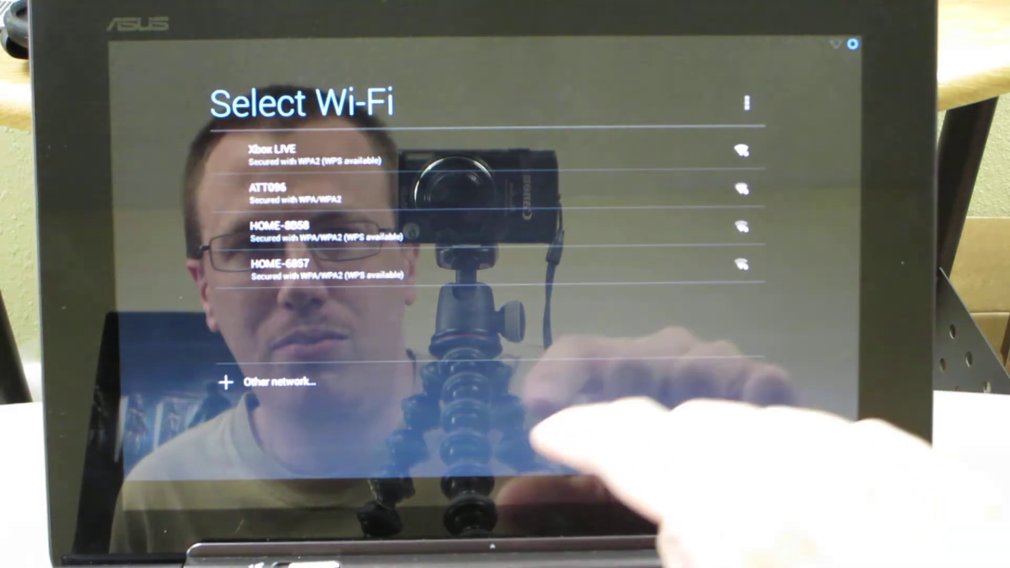
click(372, 158)
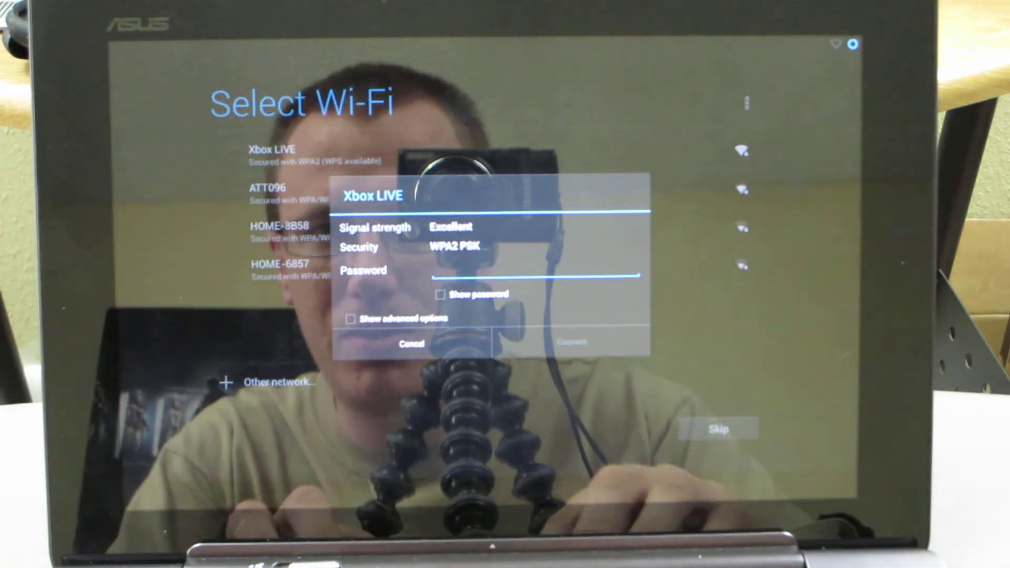
text(•••••••n)
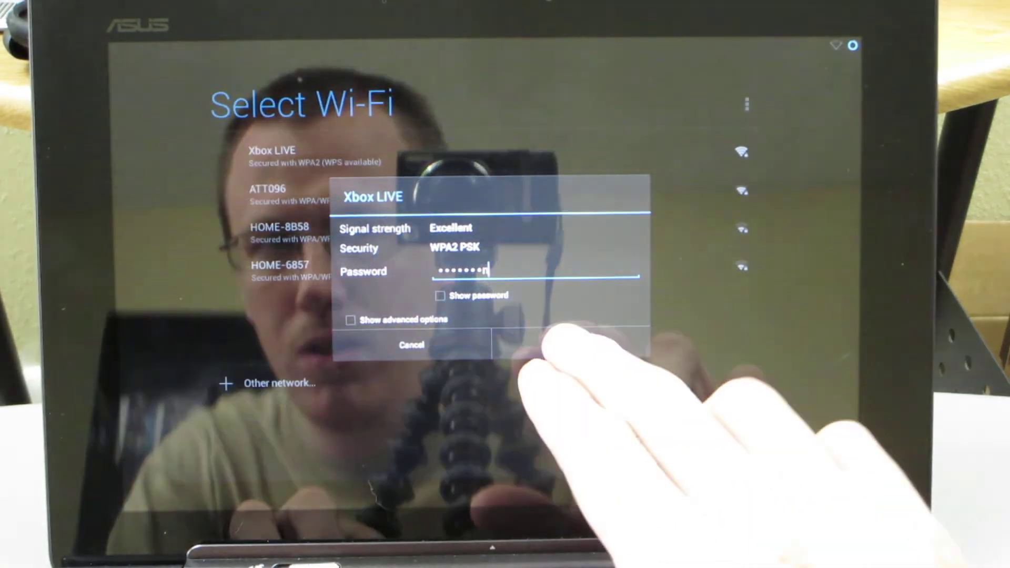
click(572, 343)
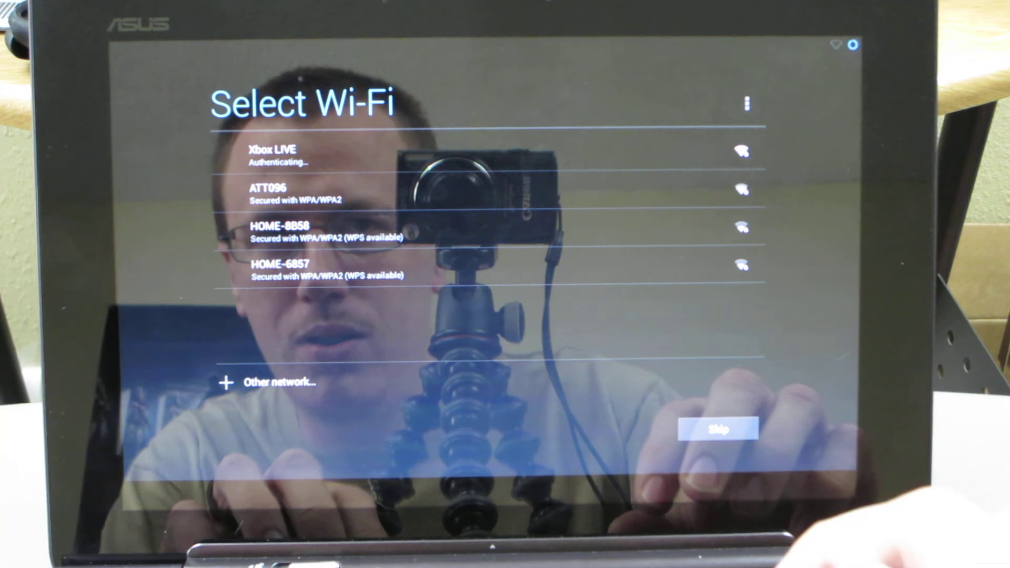